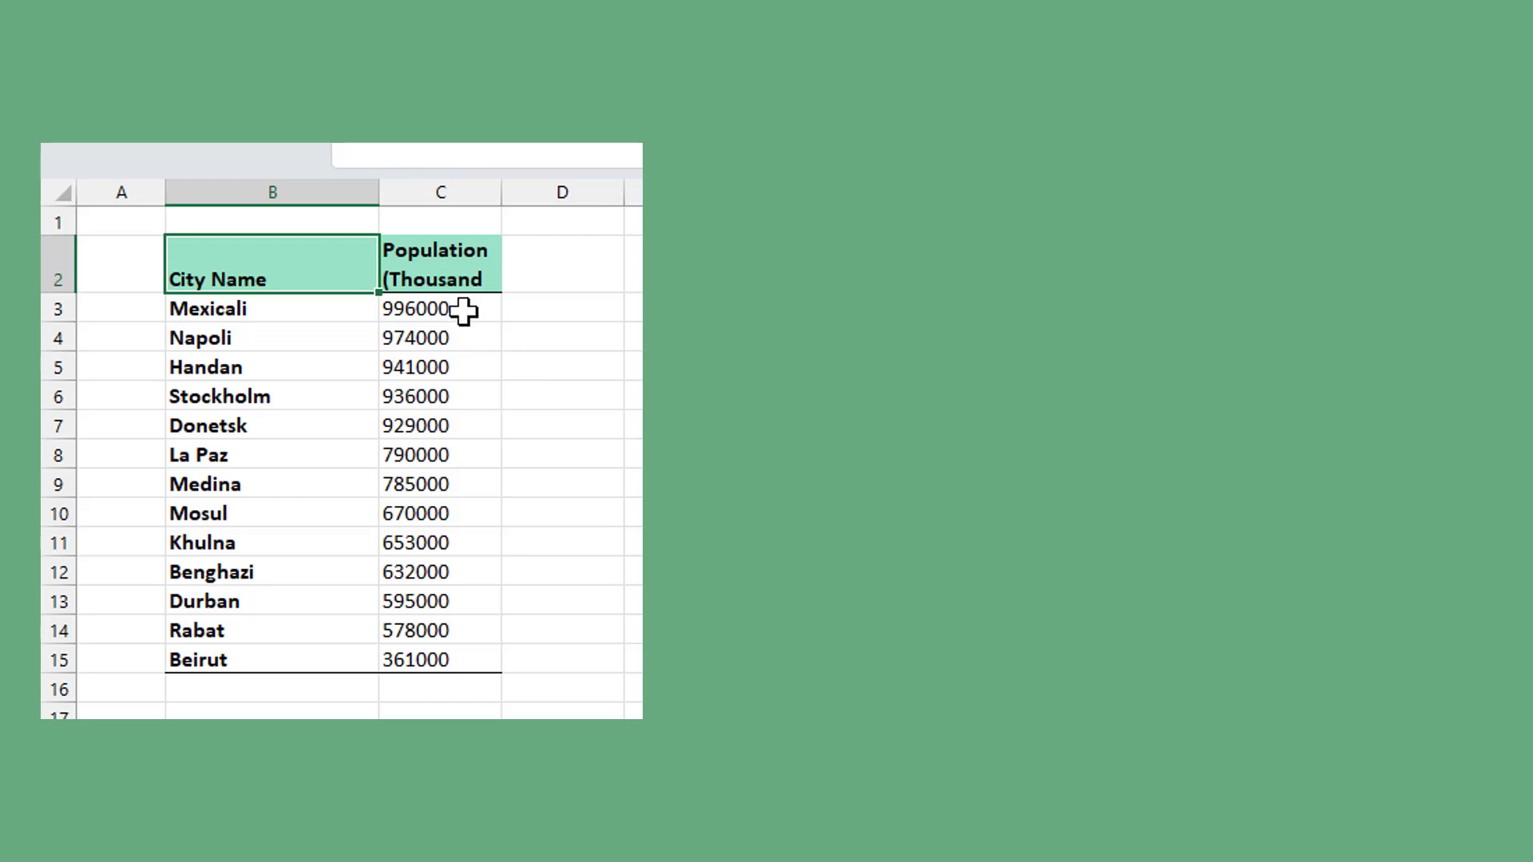
- Open the cell formatting for the population values in C3:C15 and choose the Custom number category
drag(463, 308, 479, 663)
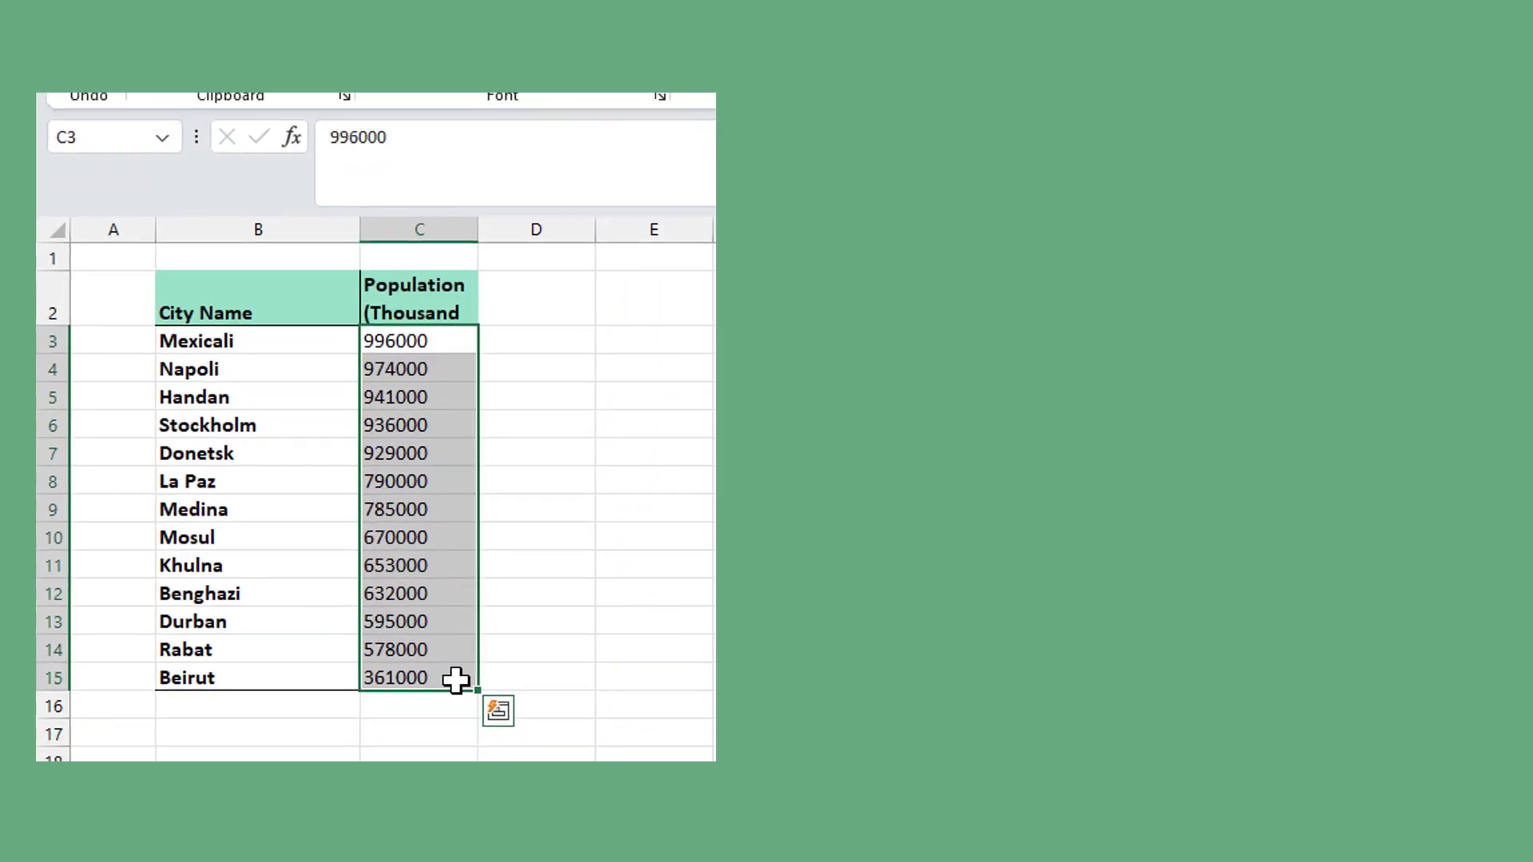
right_click(479, 663)
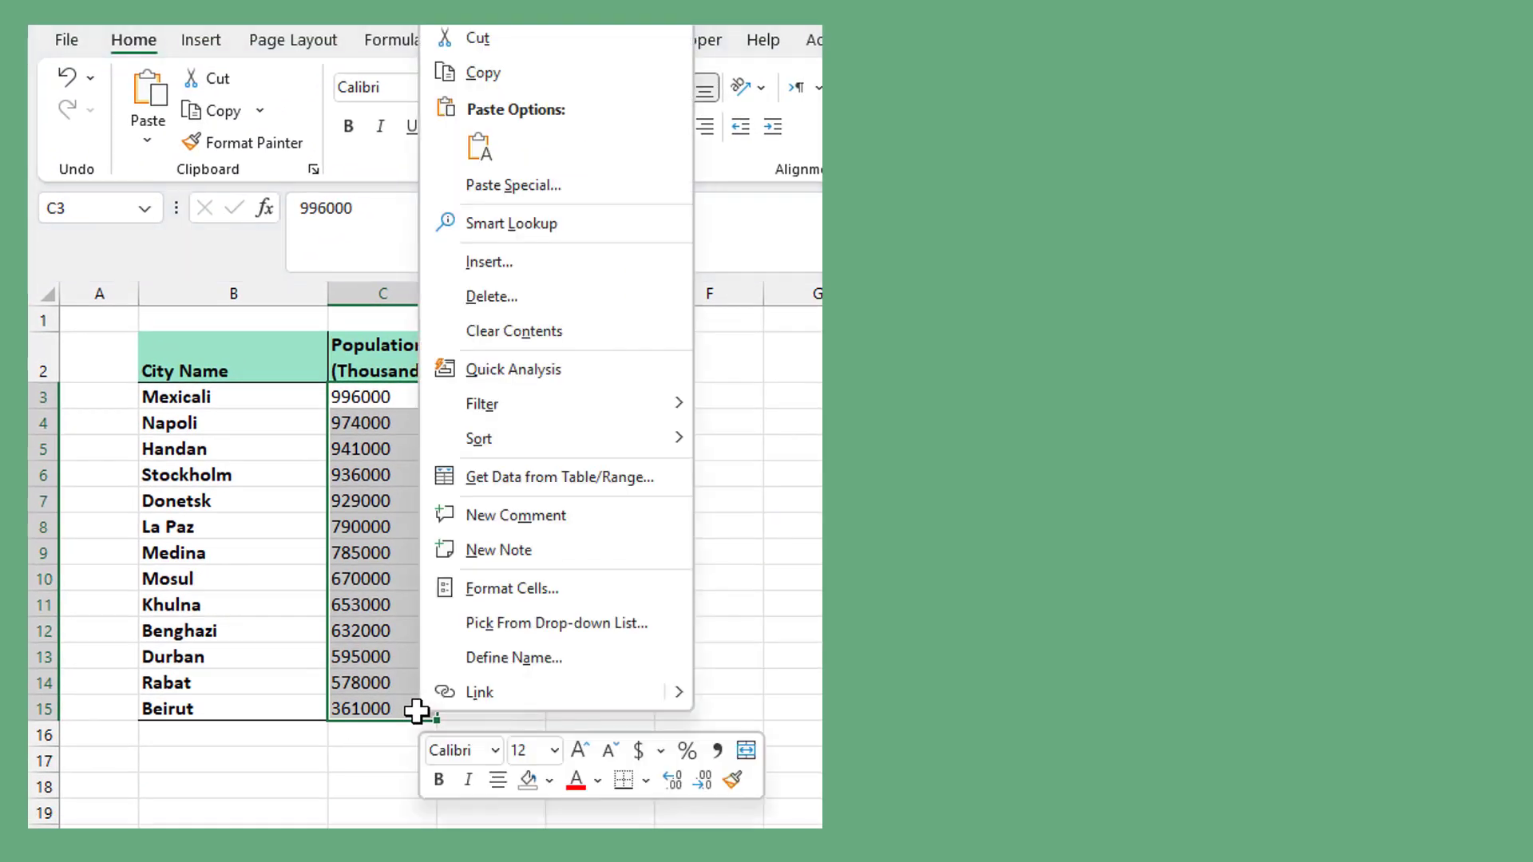
click(511, 591)
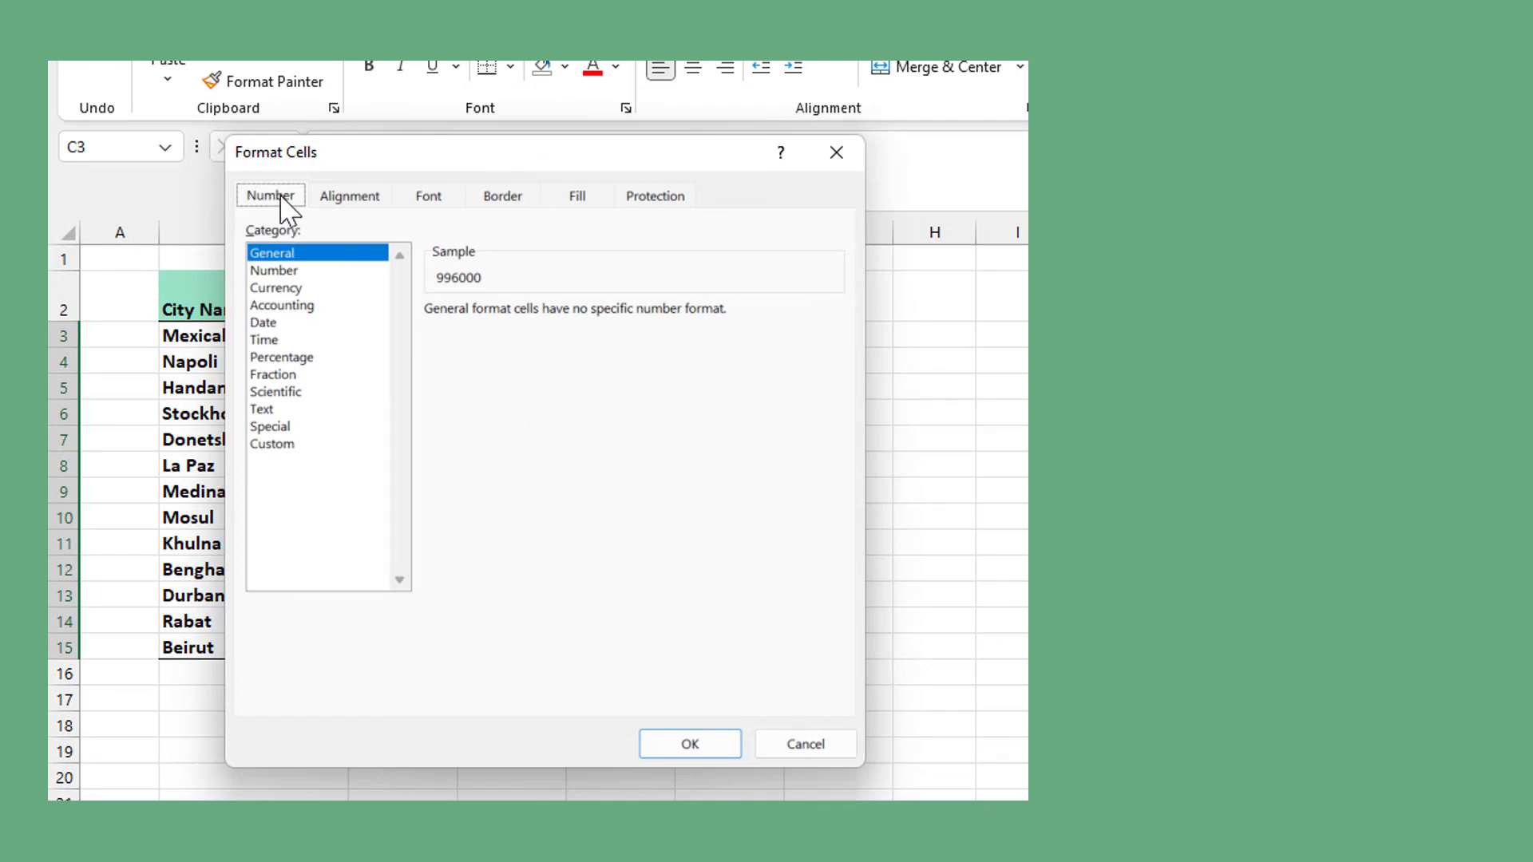
click(277, 444)
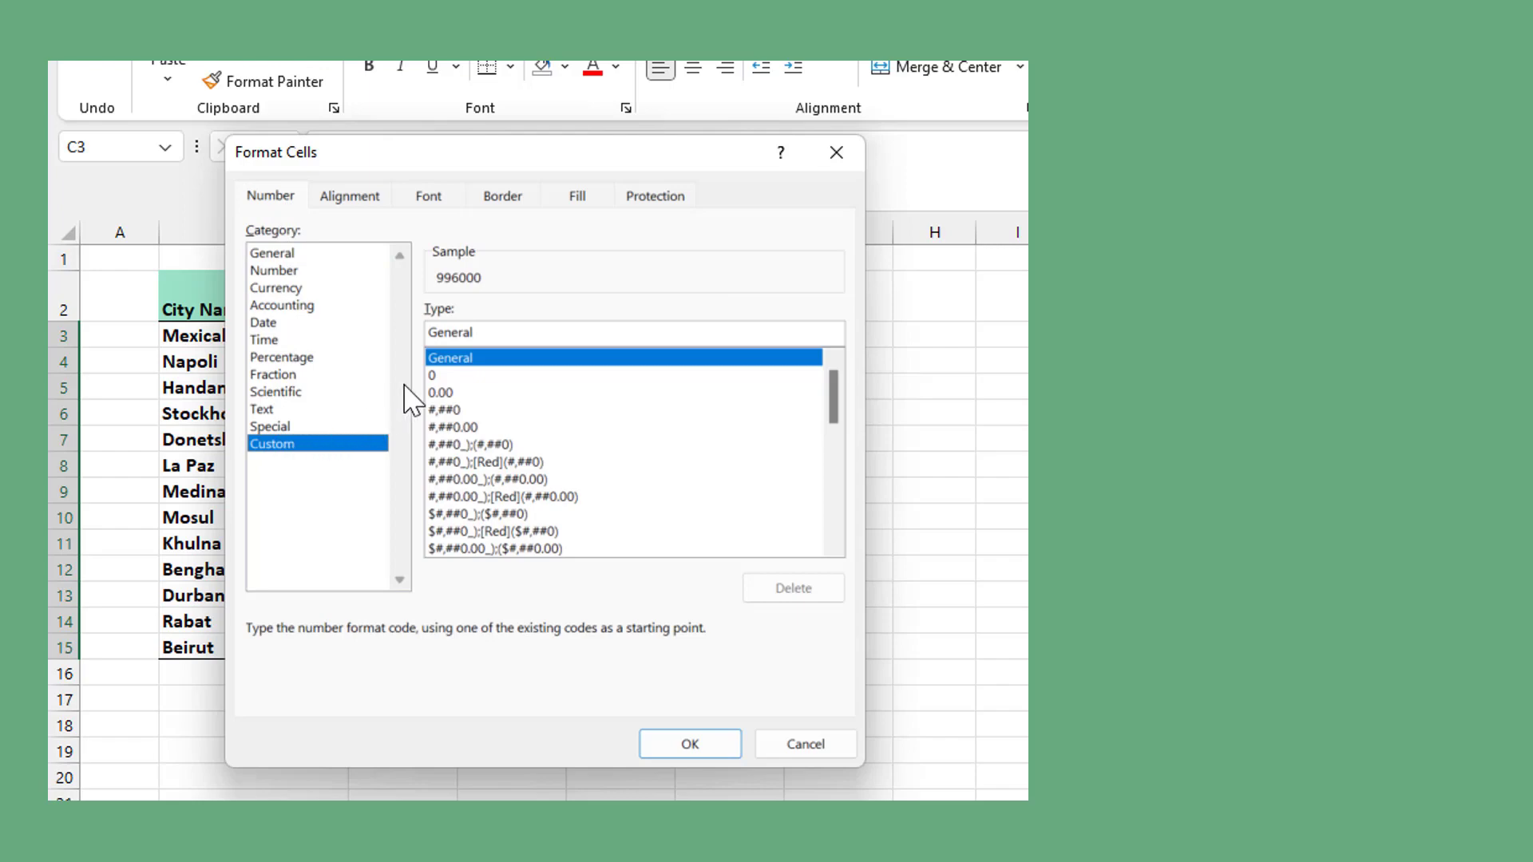
- Replace the General format code with 0.0,"K" and apply it to the selected population values
click(466, 365)
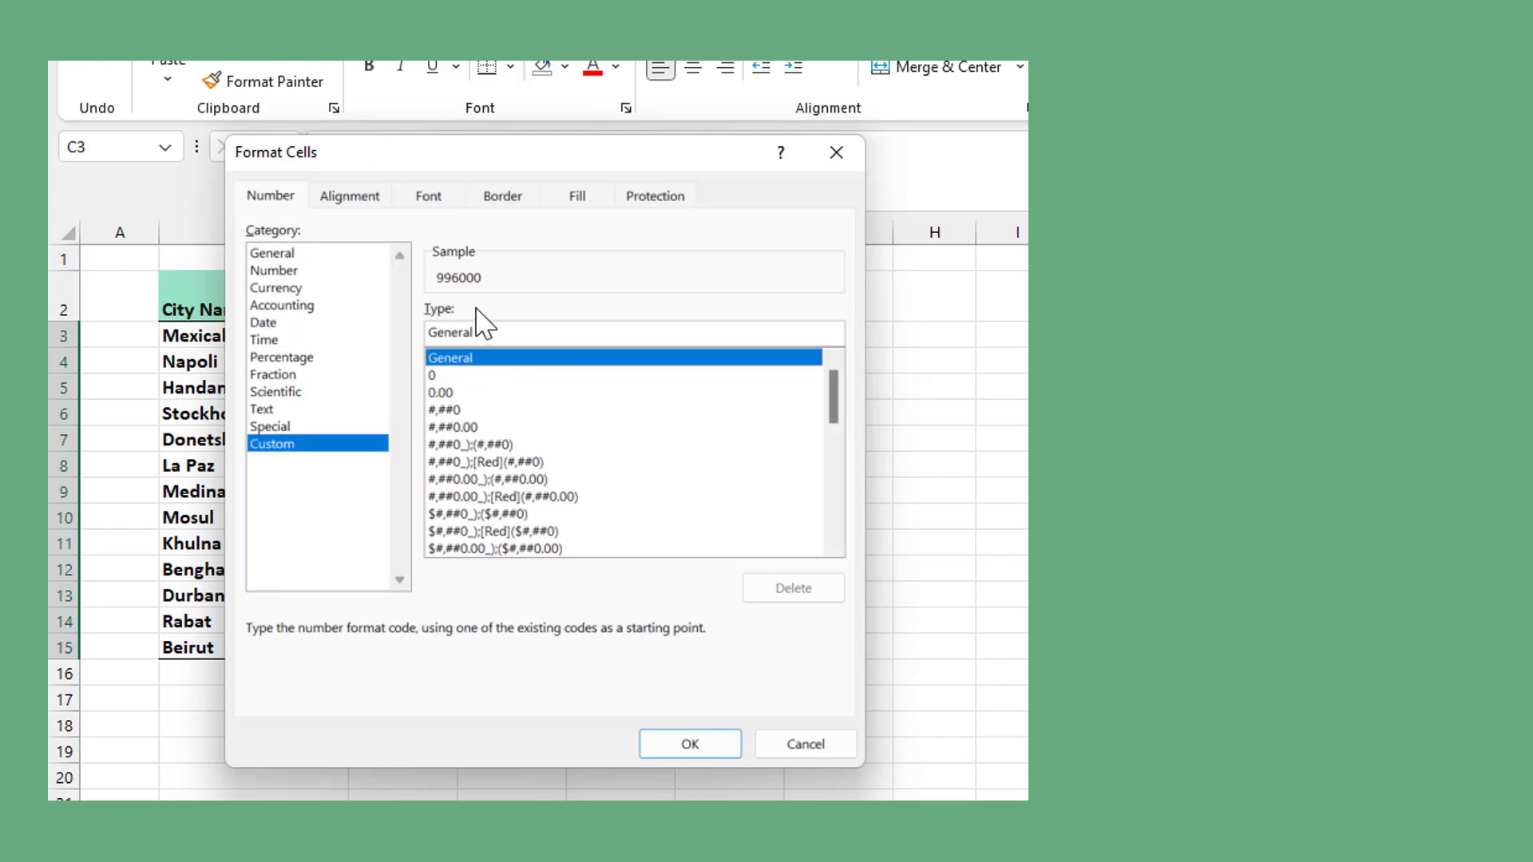
click(482, 332)
drag(483, 332, 397, 332)
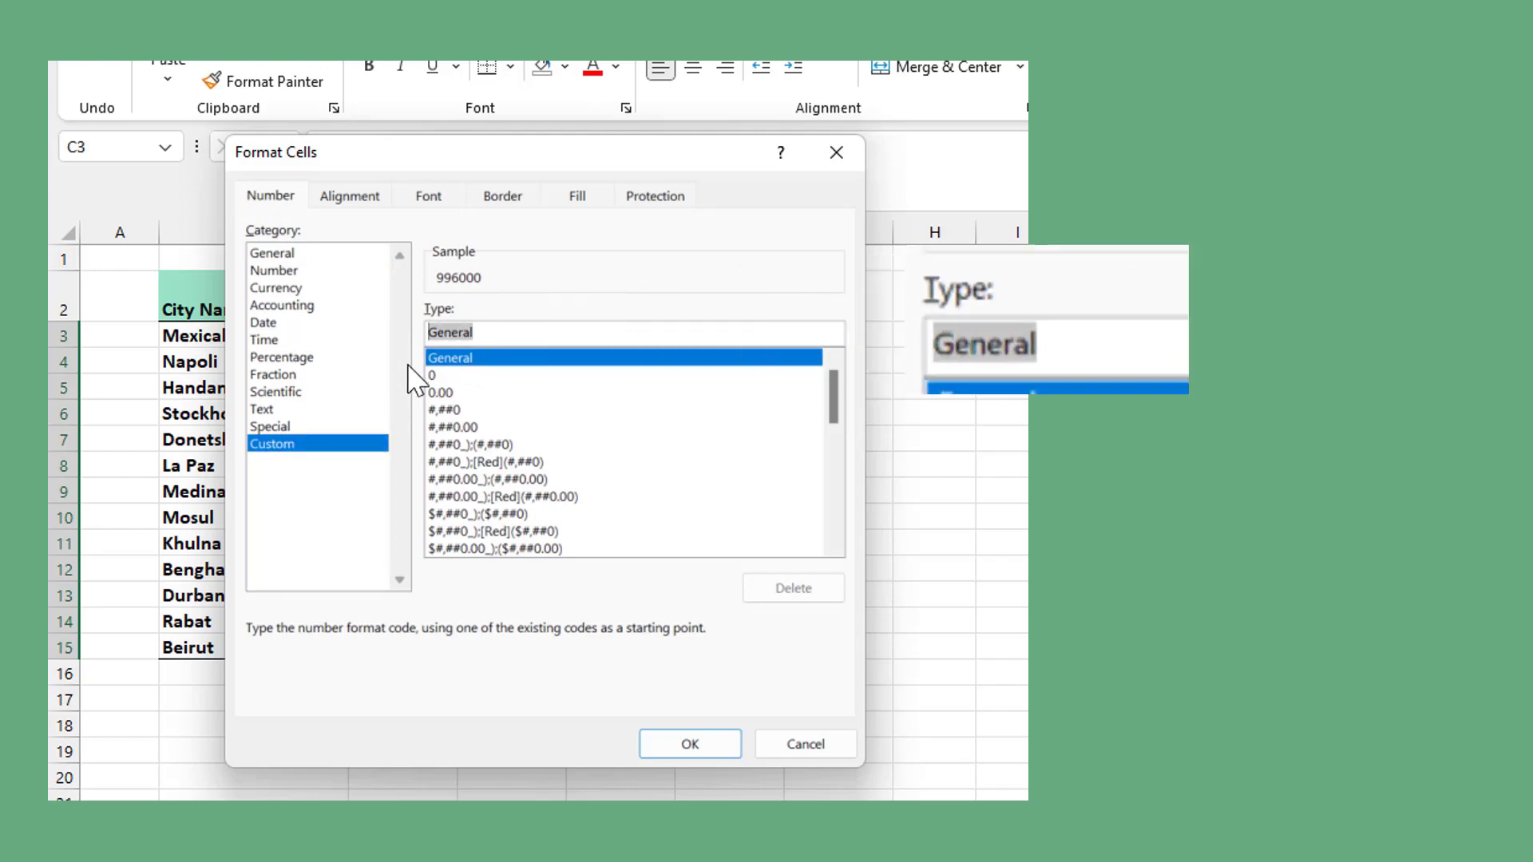
text(0.0)
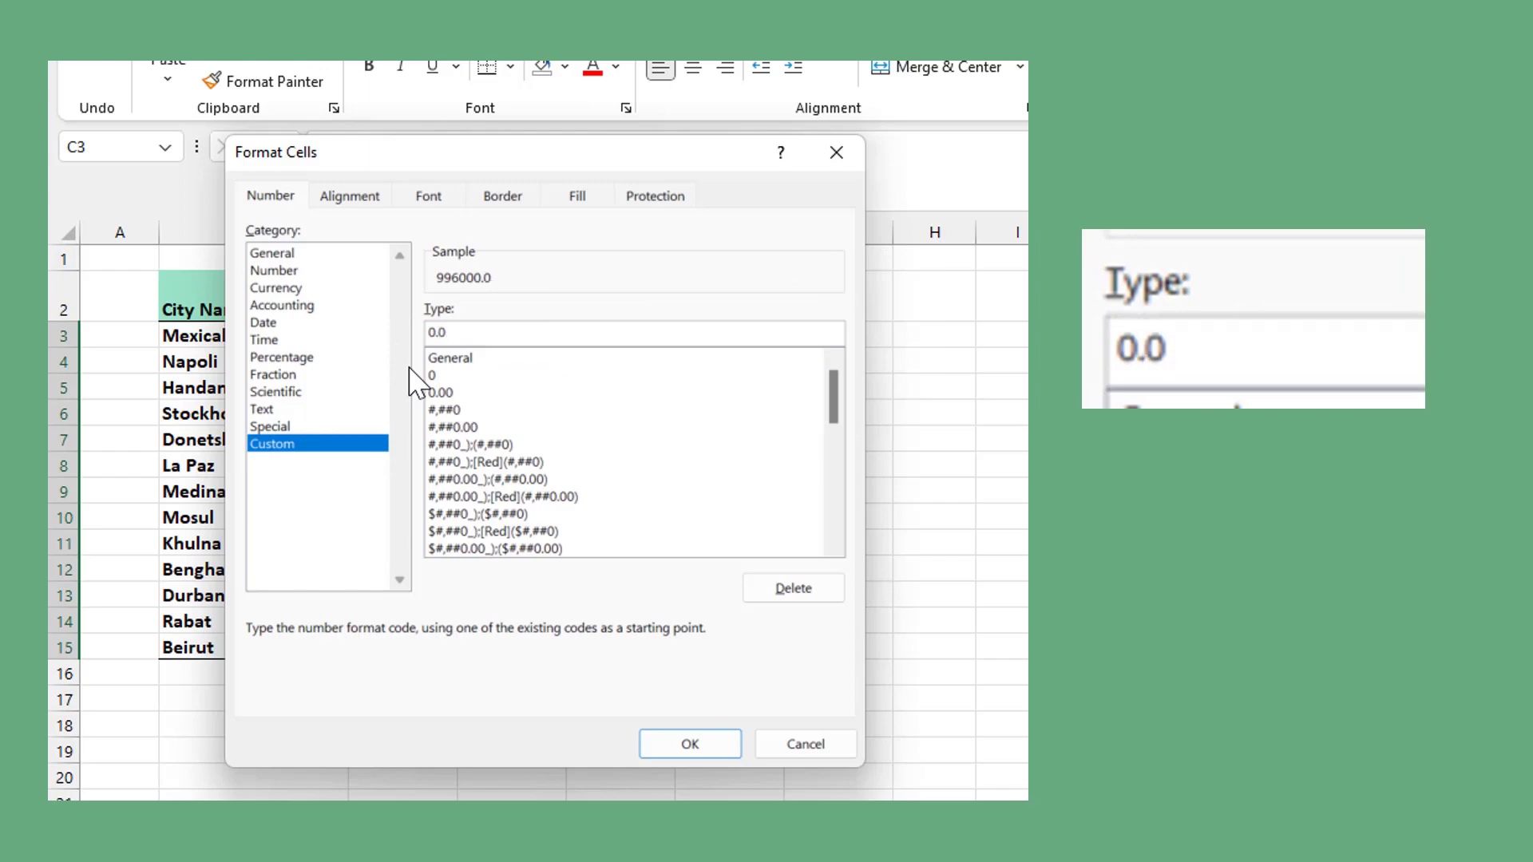
text(,)
text(K")
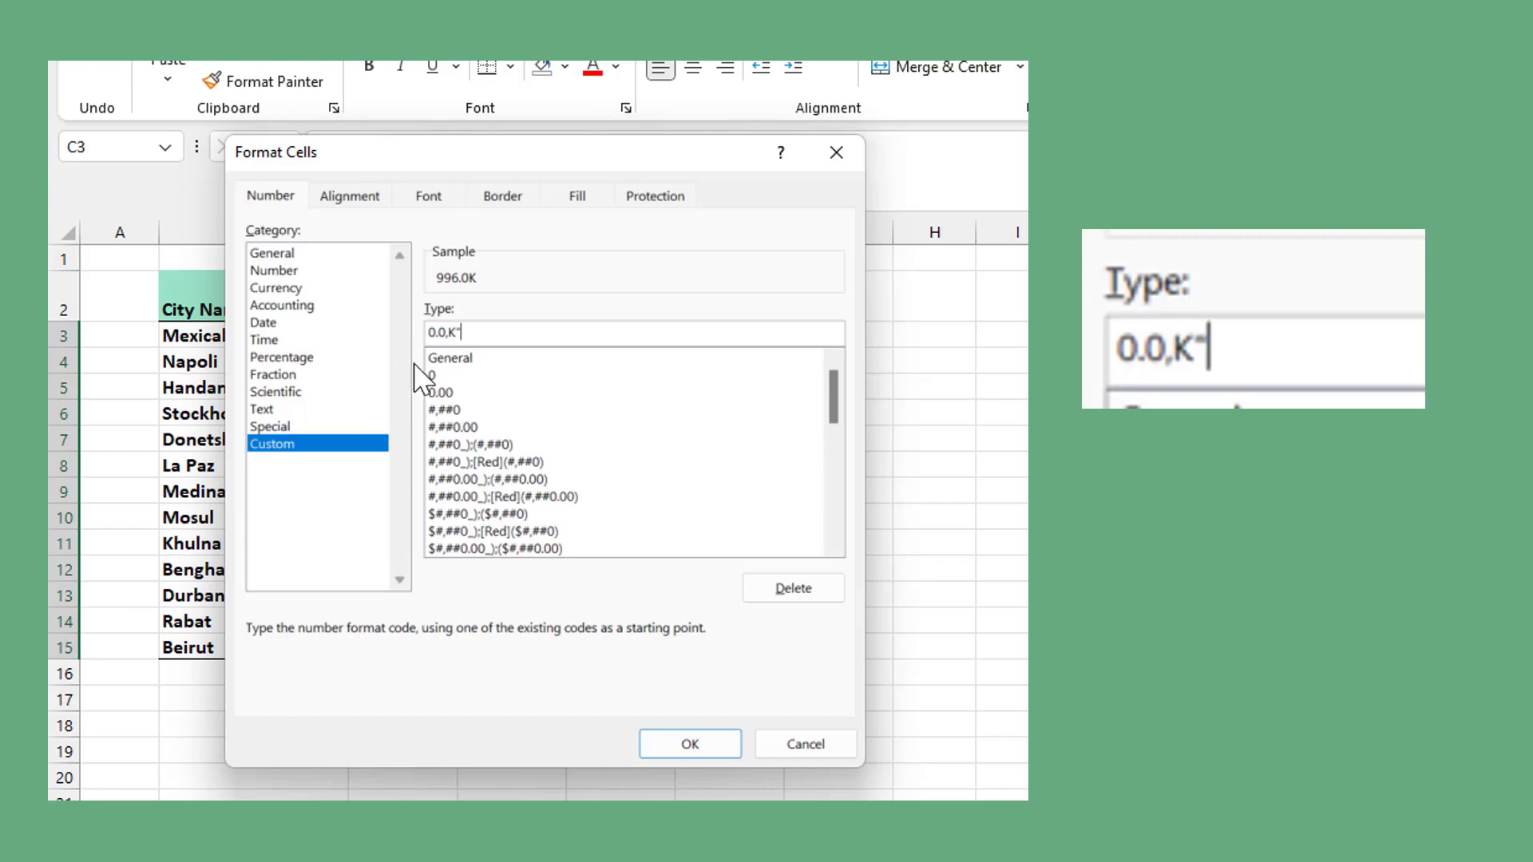
click(447, 332)
key(BackSpace)
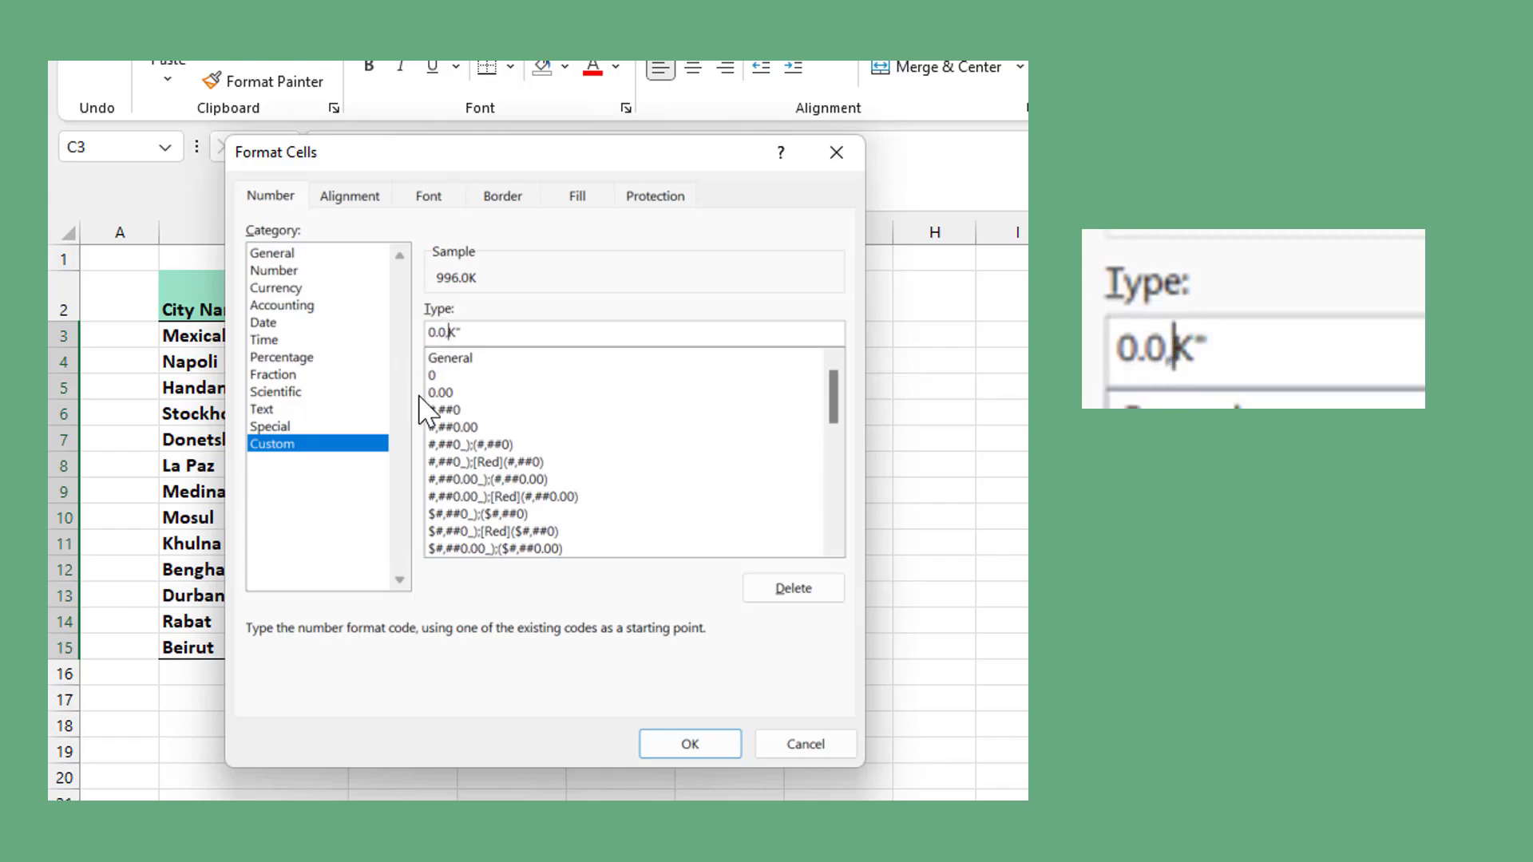
text(,")
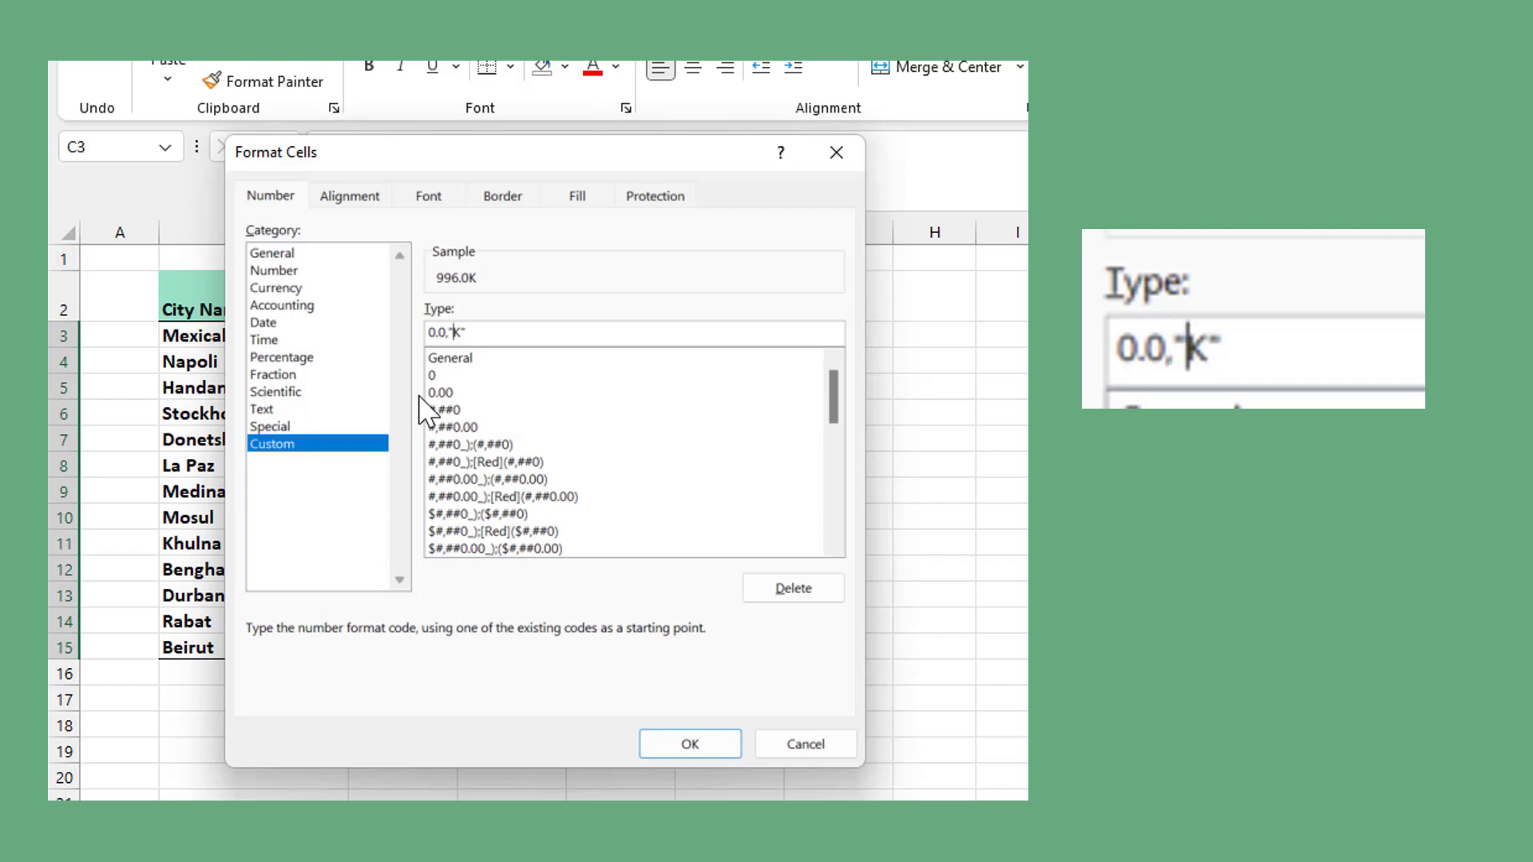
click(689, 744)
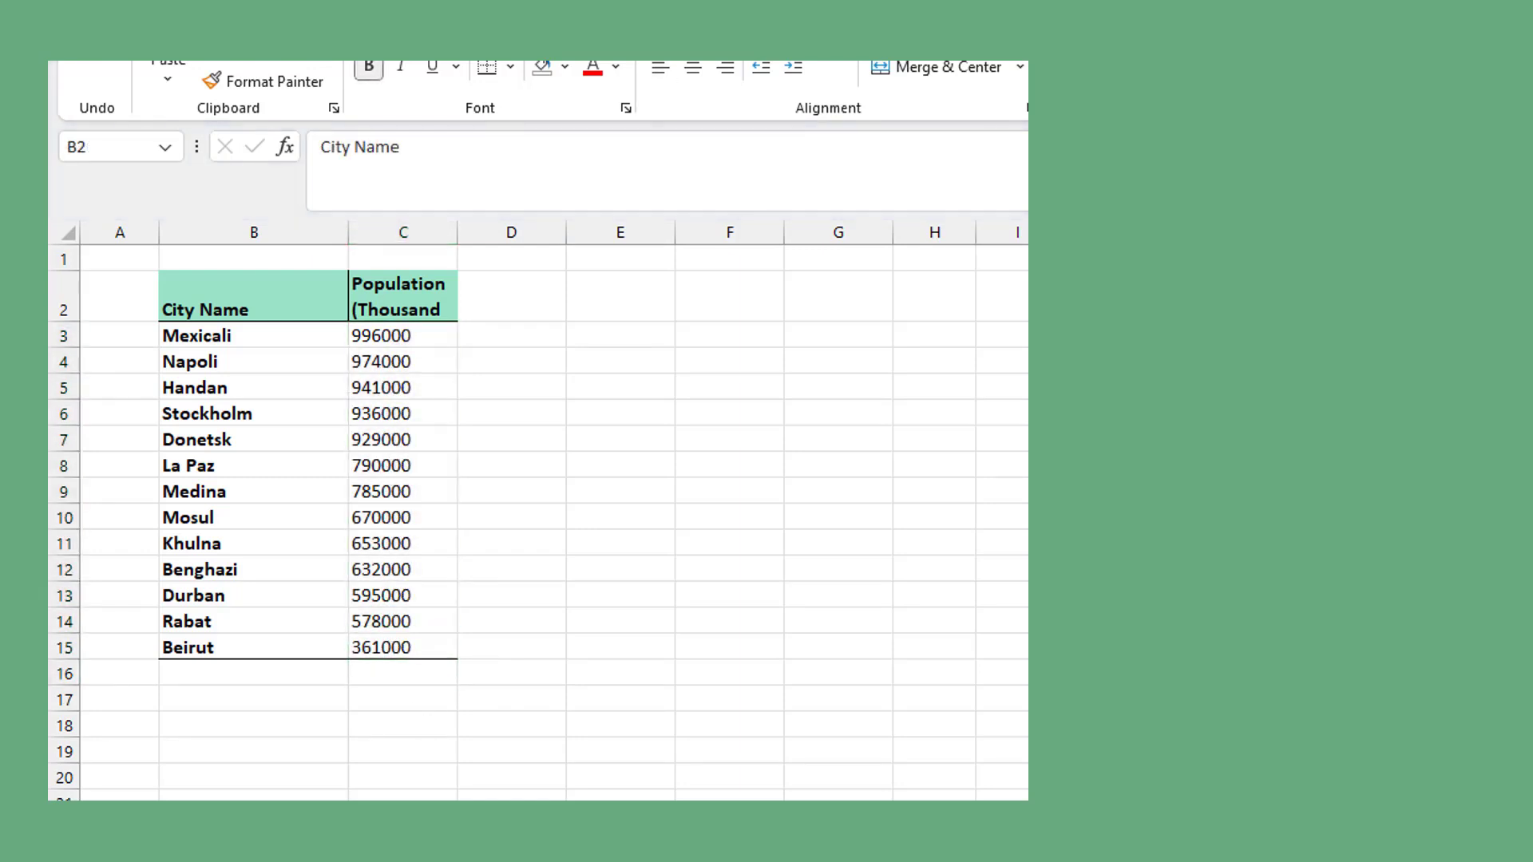
click(266, 304)
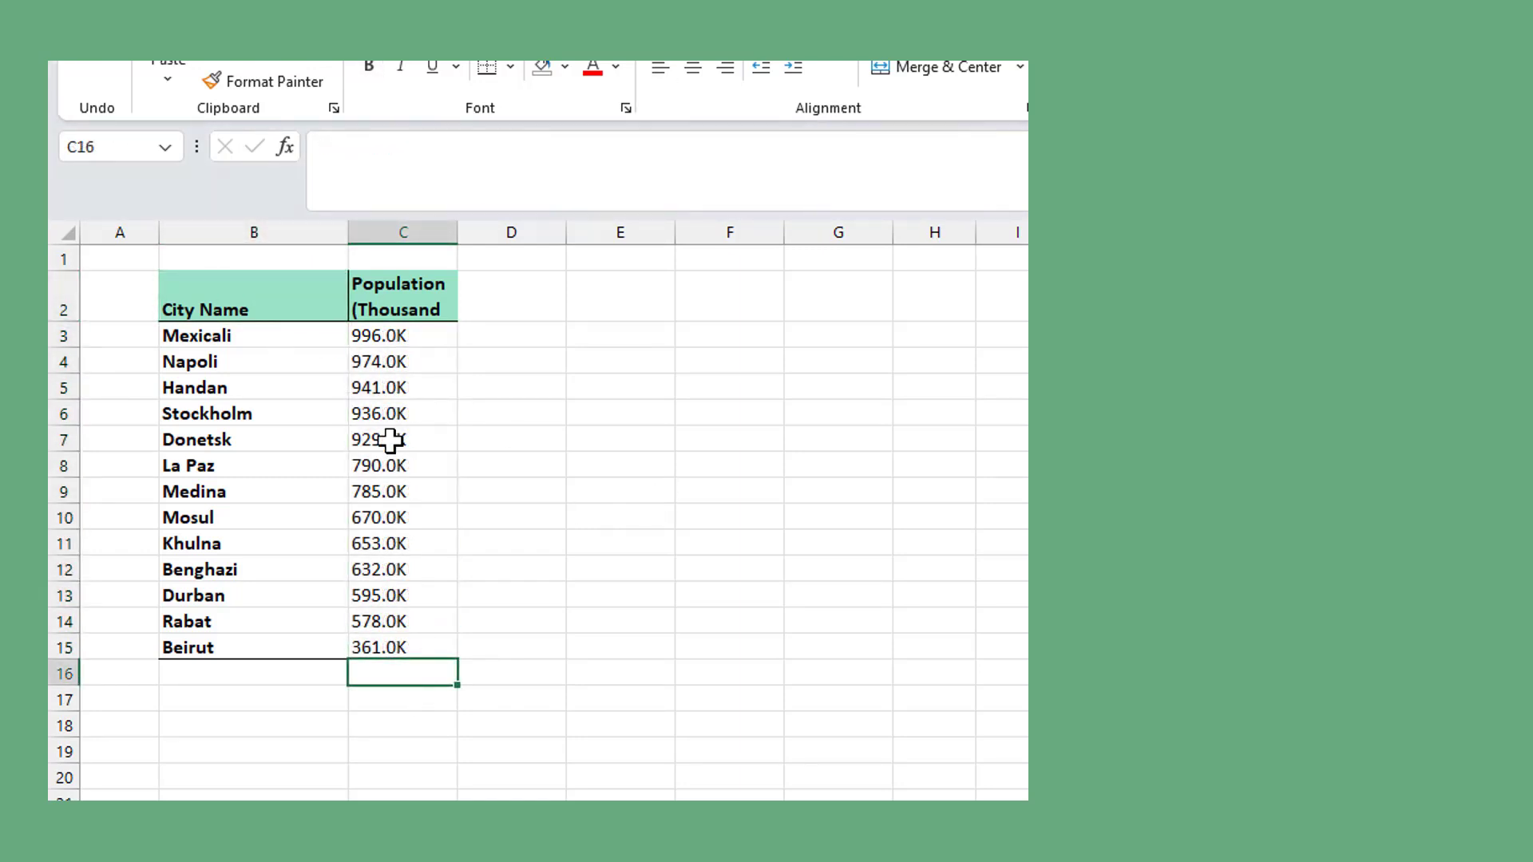
drag(387, 337, 387, 644)
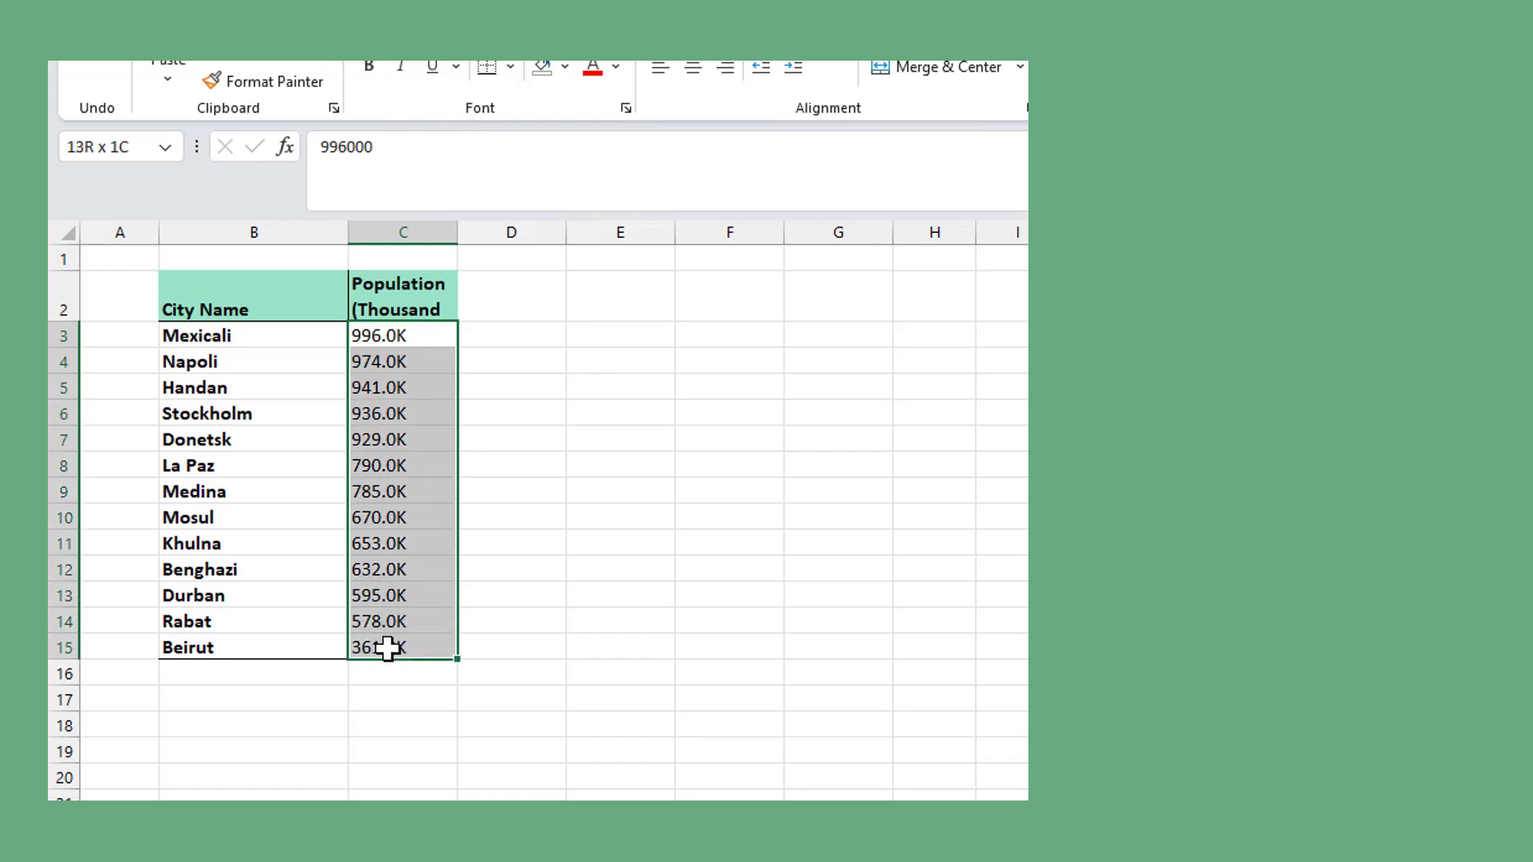
drag(387, 643, 387, 649)
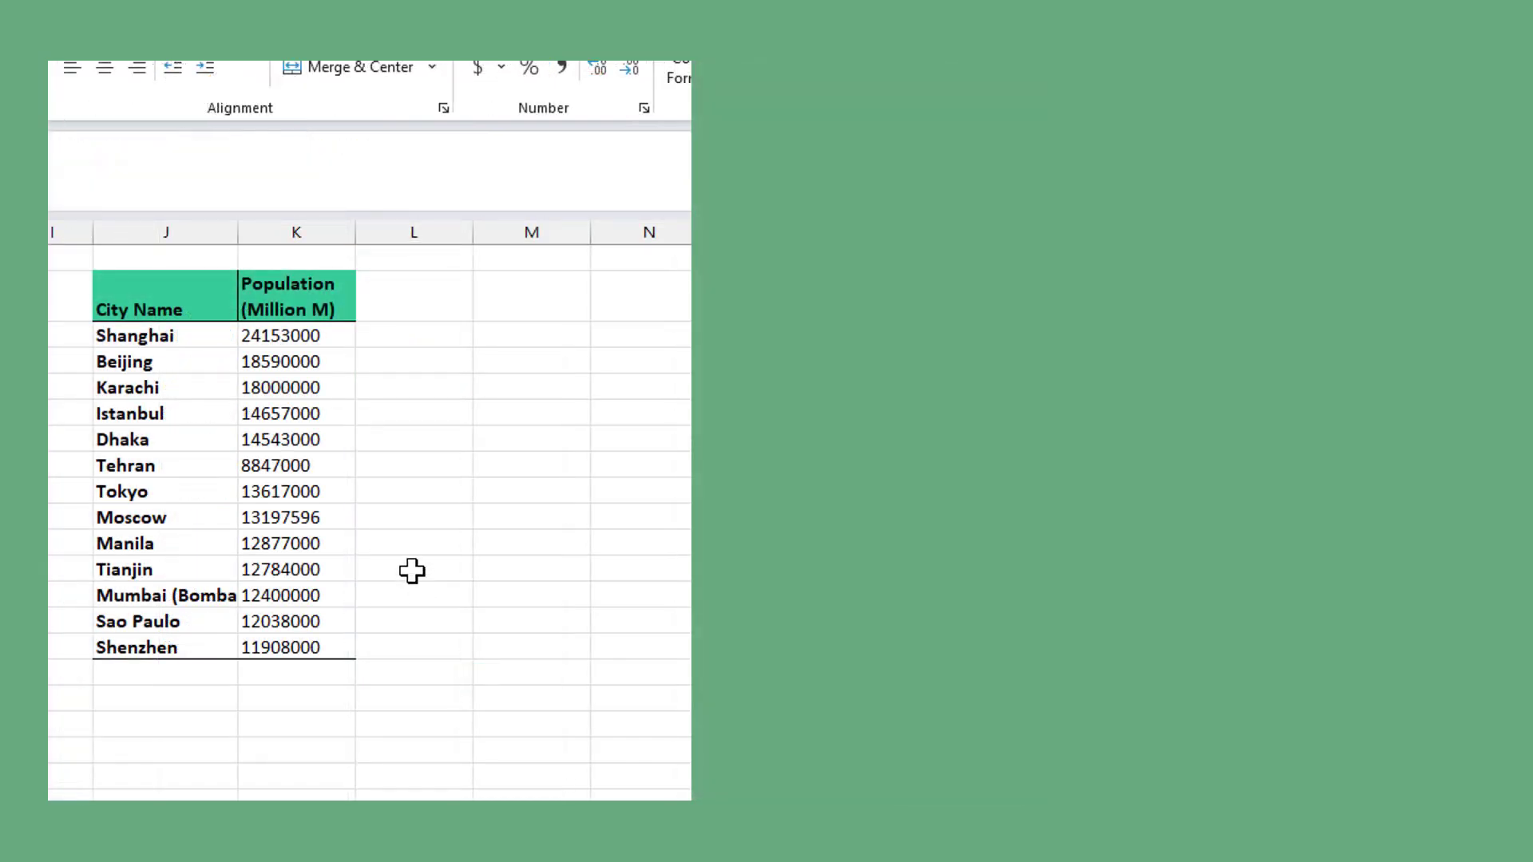
- Open the cell formatting for the Population (Million M) values in column K and choose the Custom number category
drag(304, 335, 317, 643)
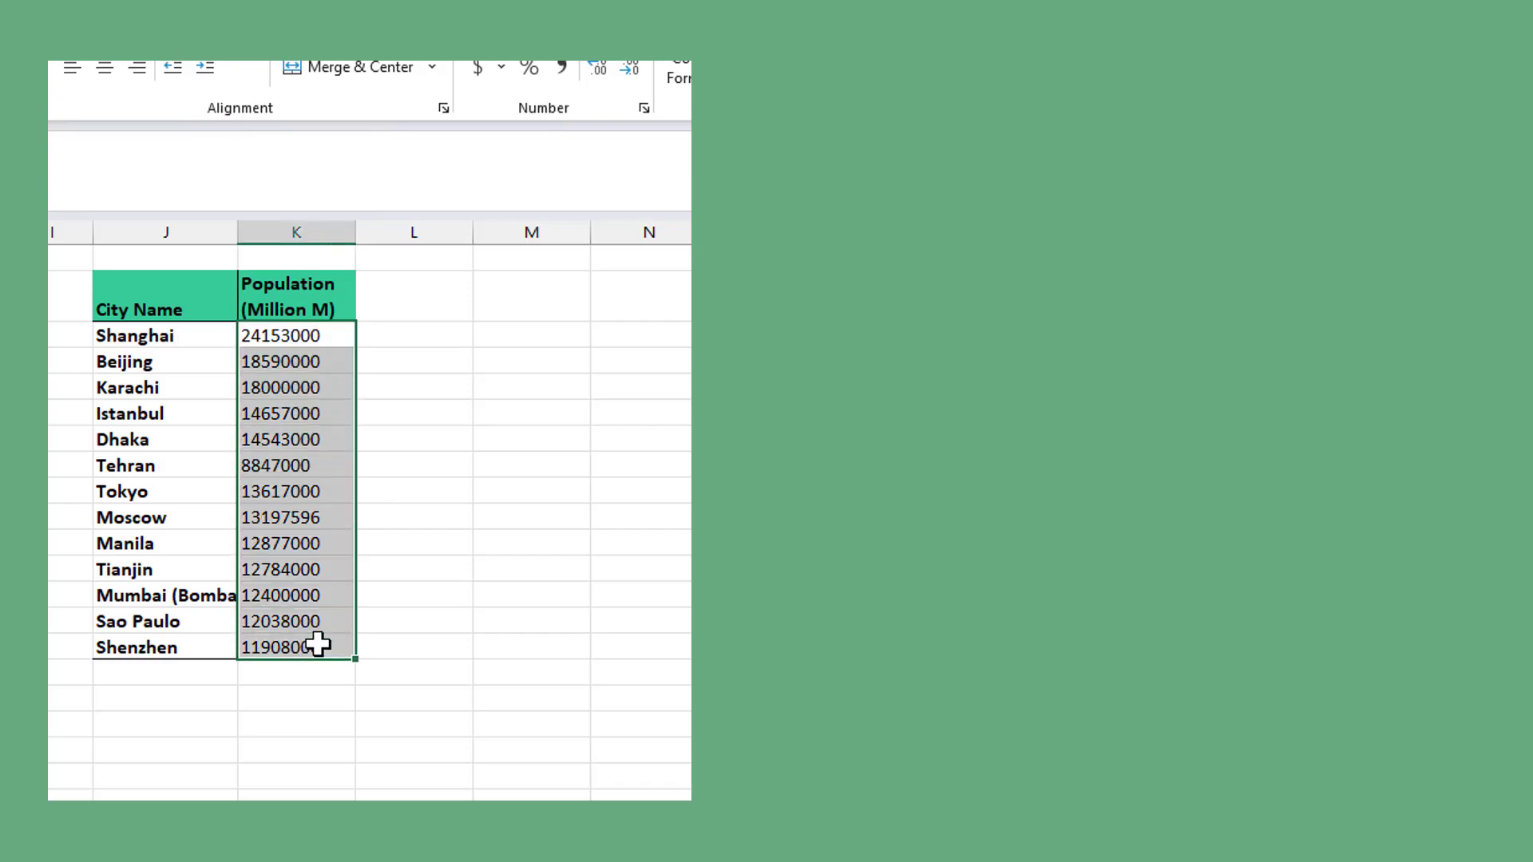
right_click(318, 644)
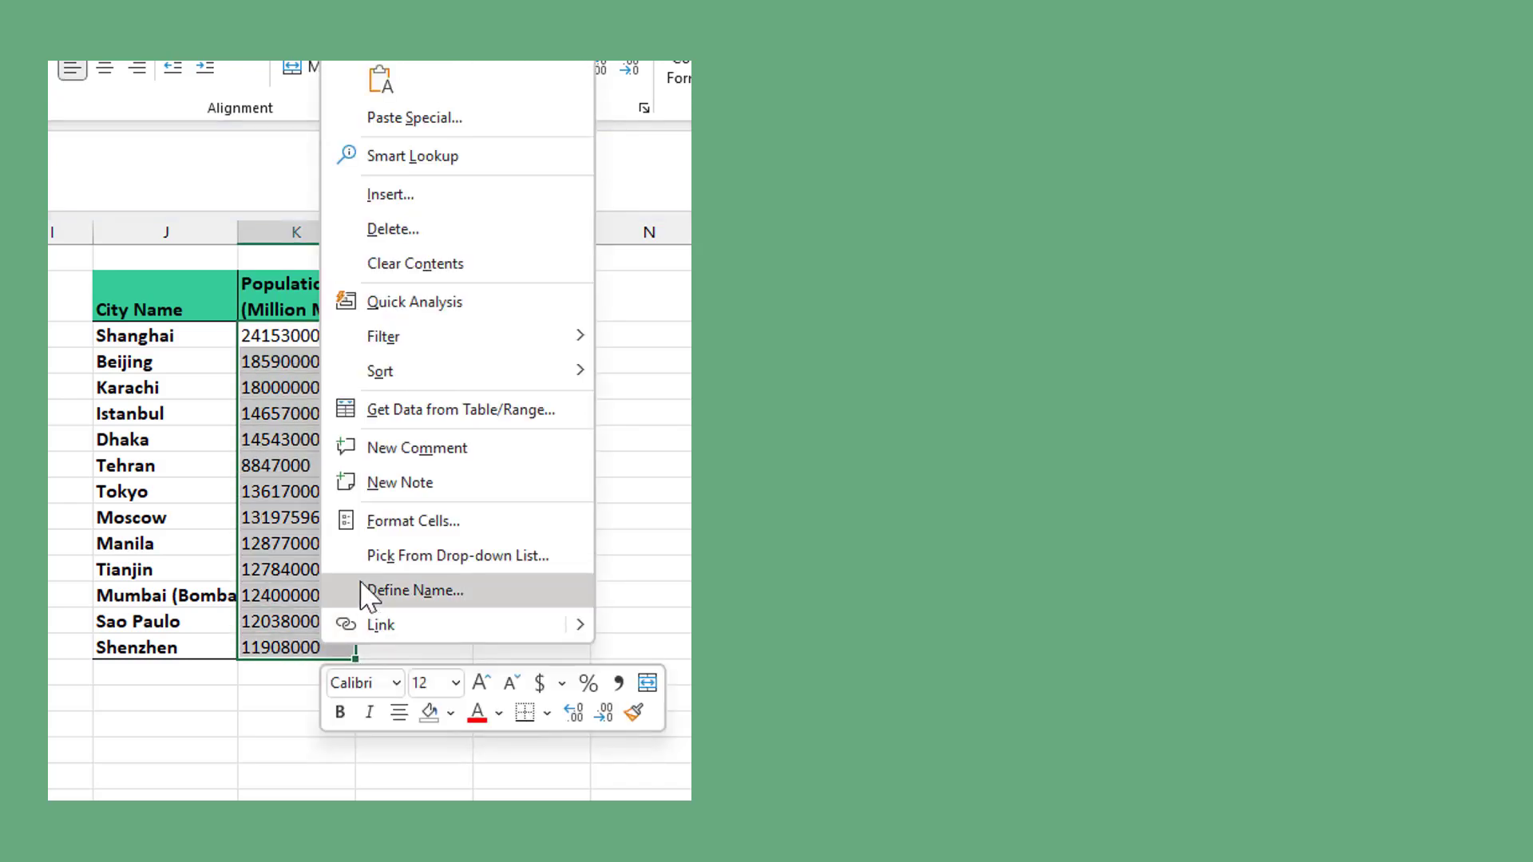
click(387, 525)
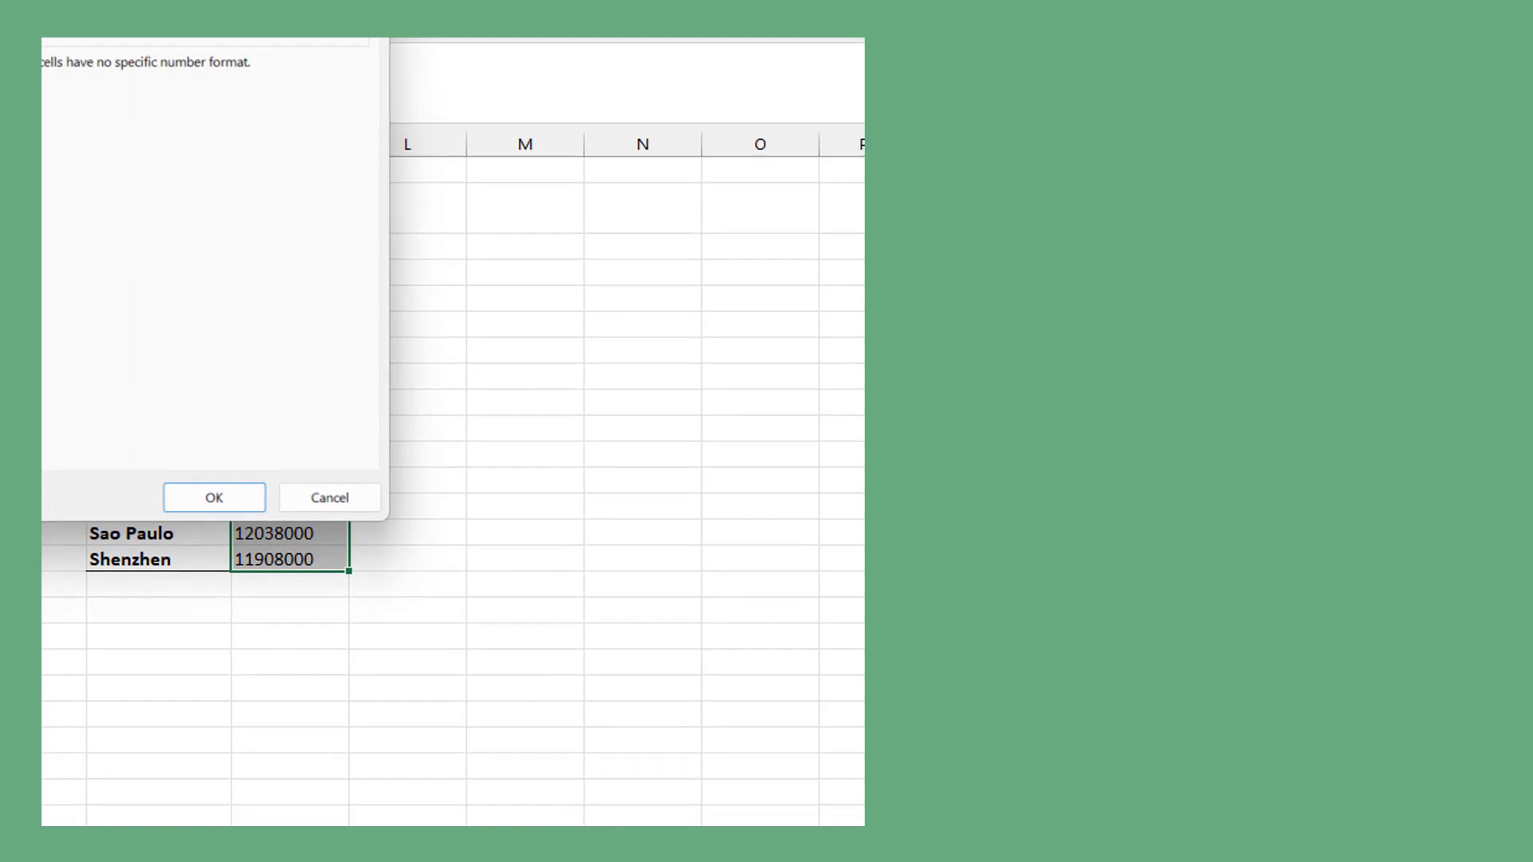
drag(131, 0, 490, 166)
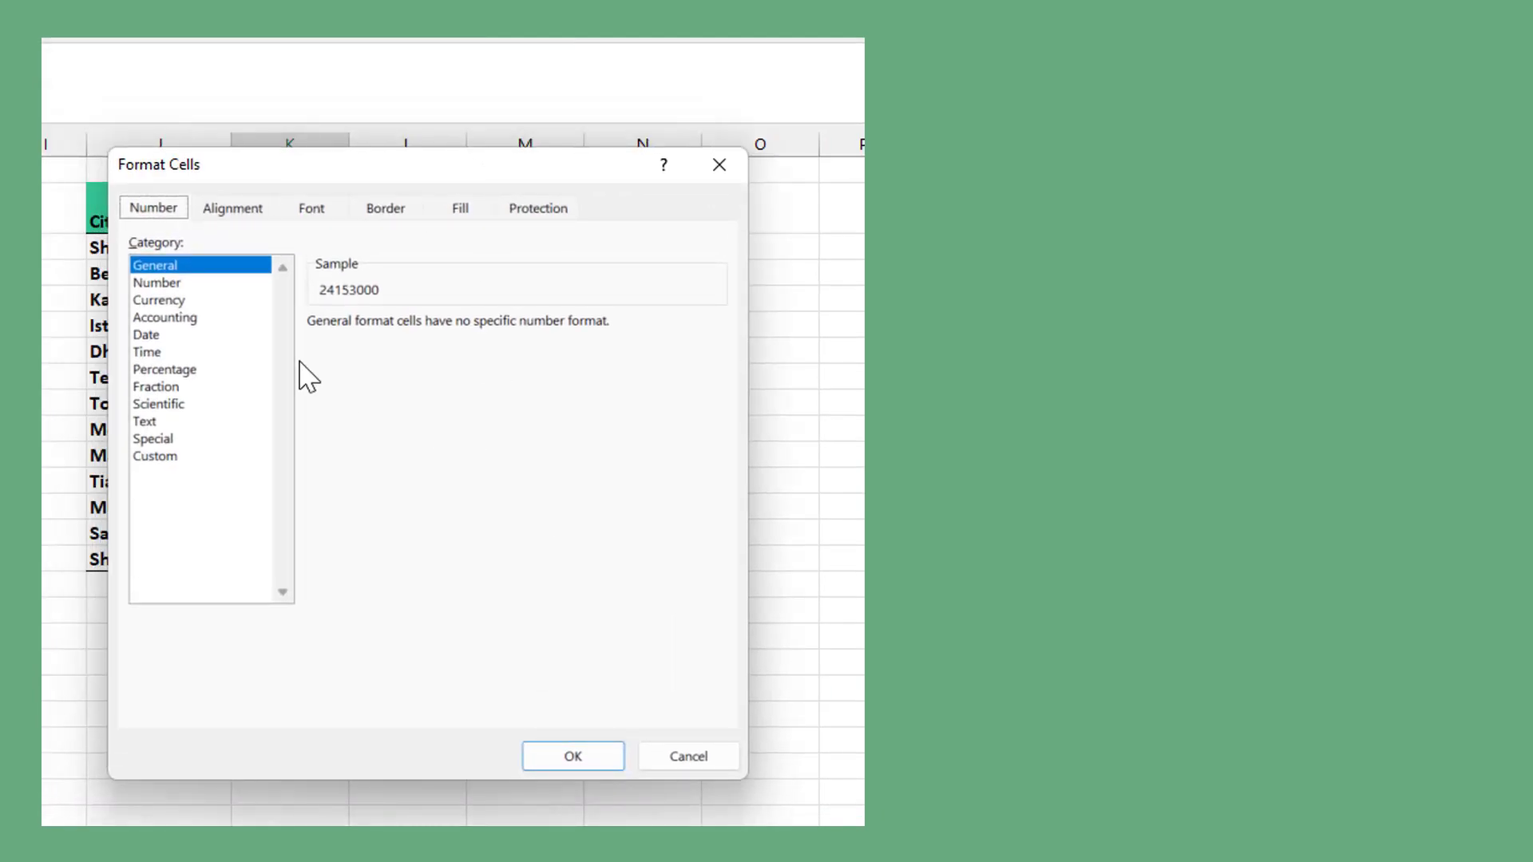
click(179, 458)
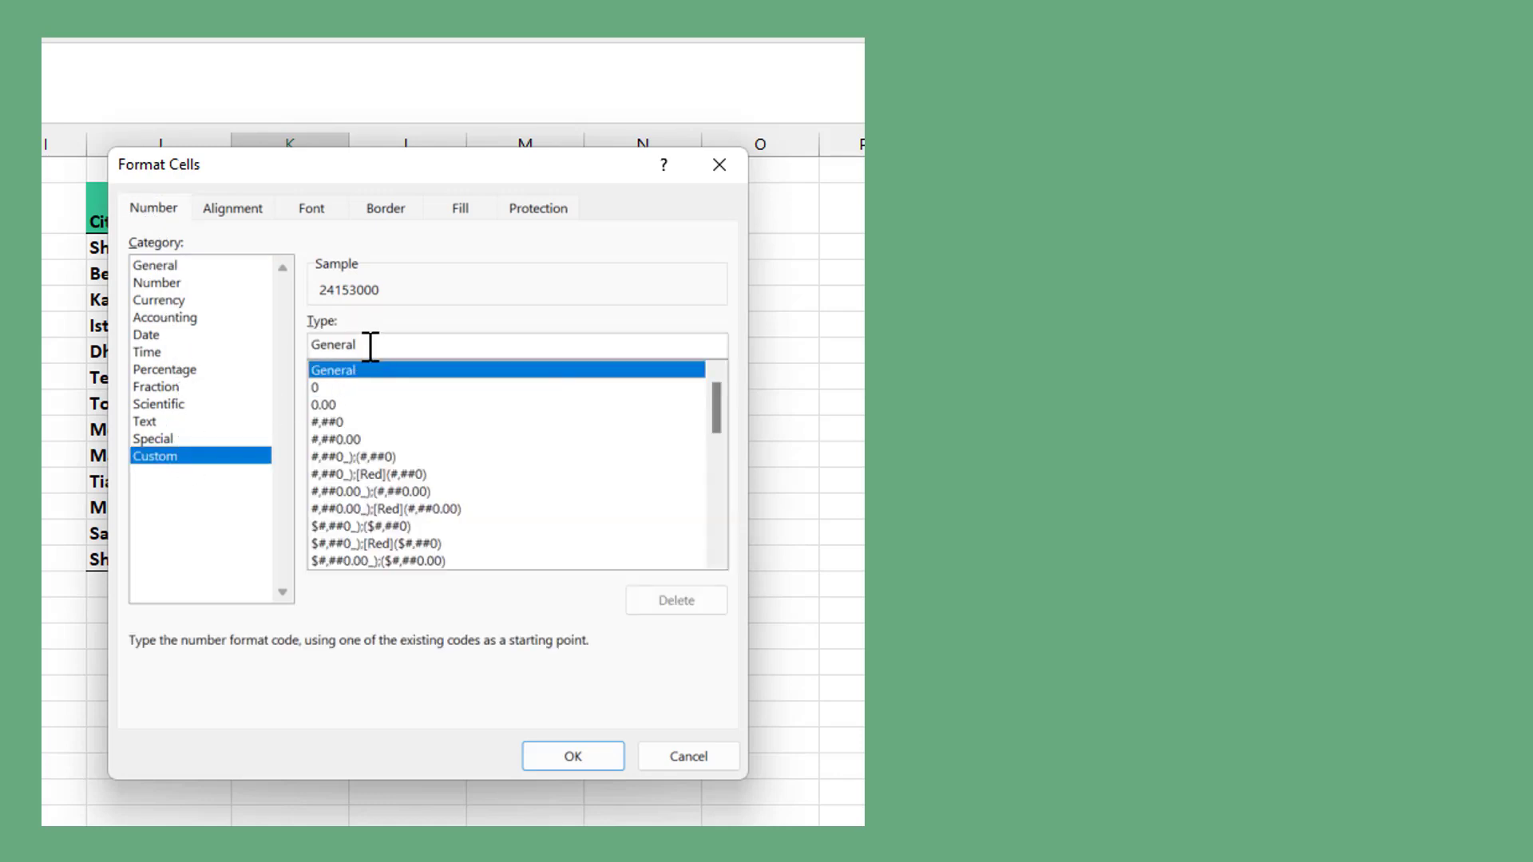
- Replace the General format code with 0.0,,"M" and apply it to the column K population values
drag(429, 346, 294, 344)
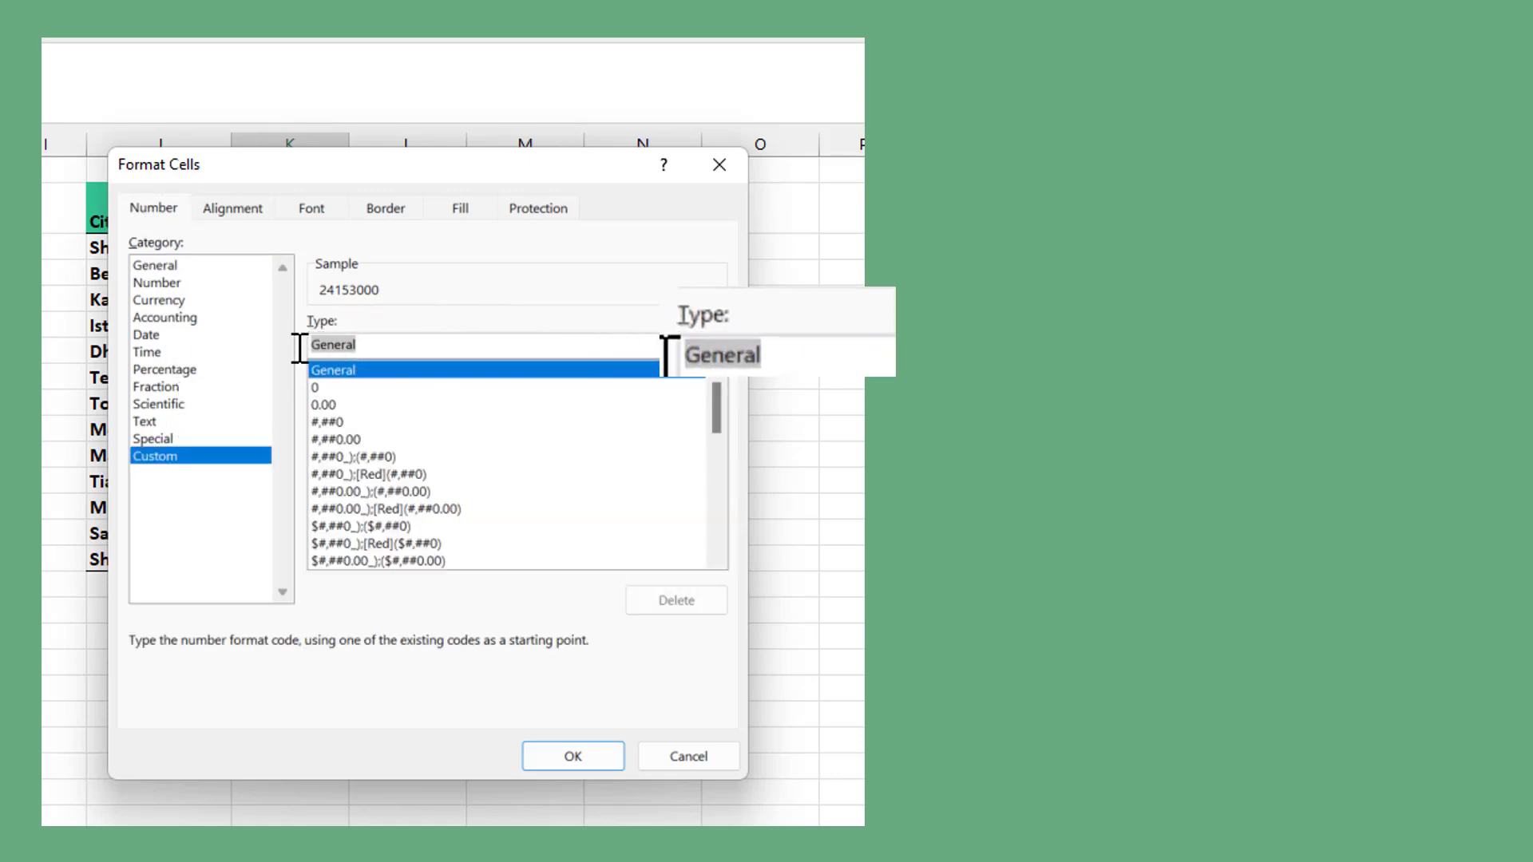
text(0.0)
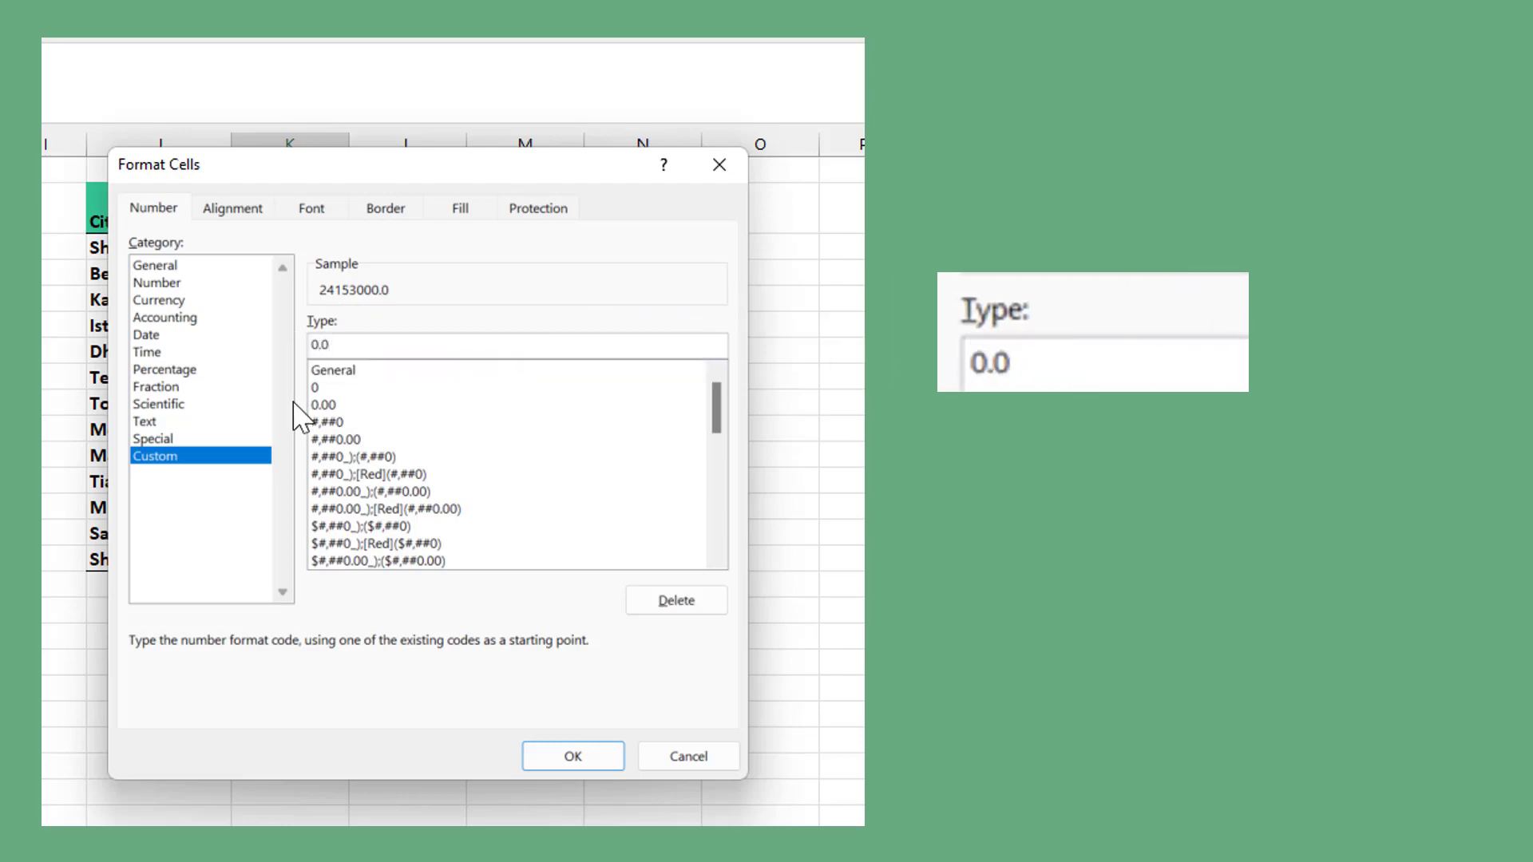
text(,,)
text("M")
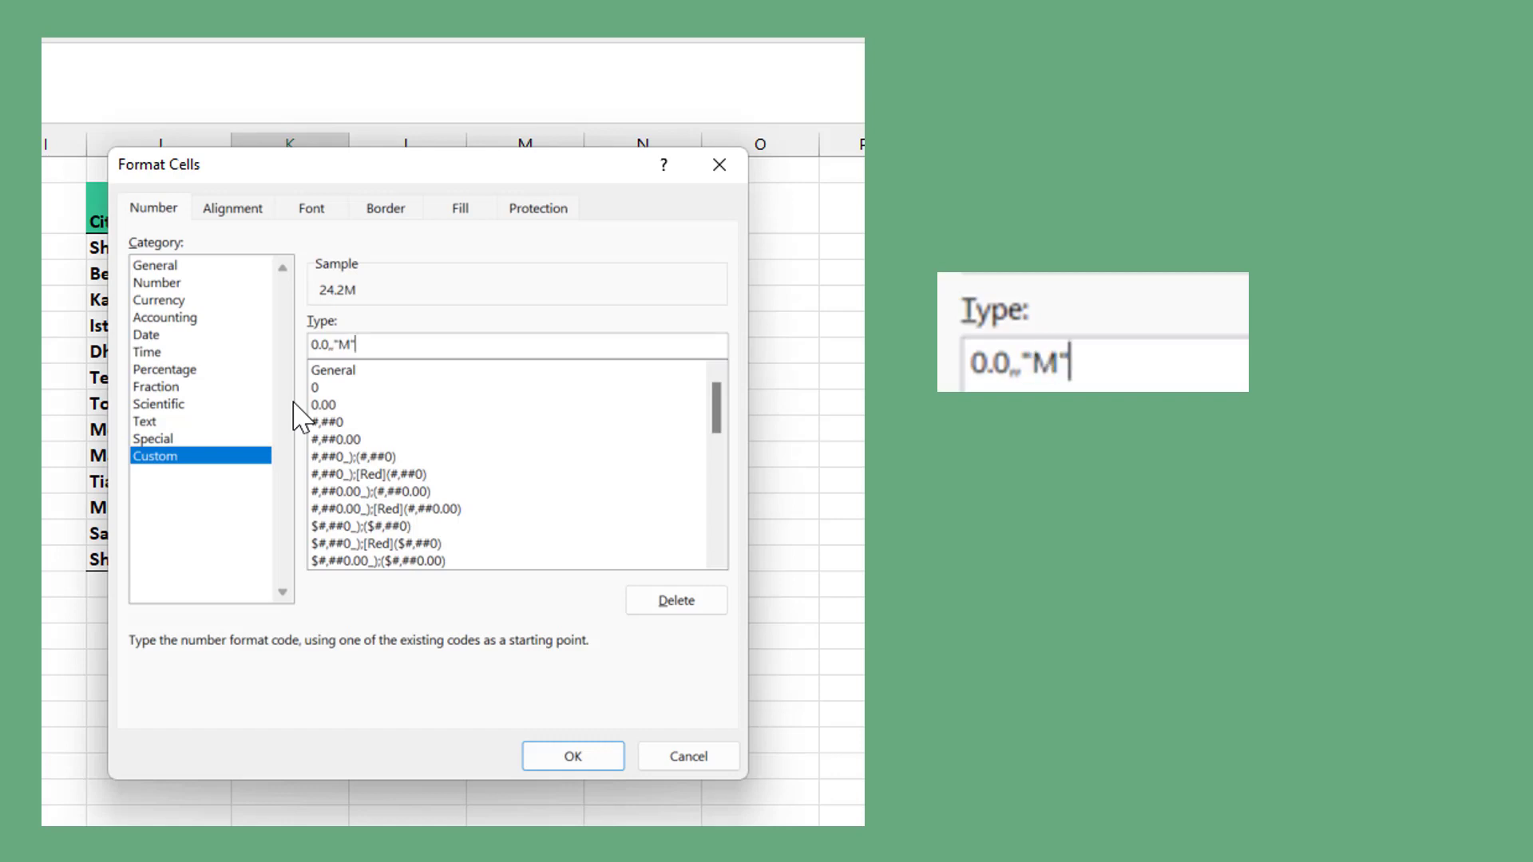
click(541, 756)
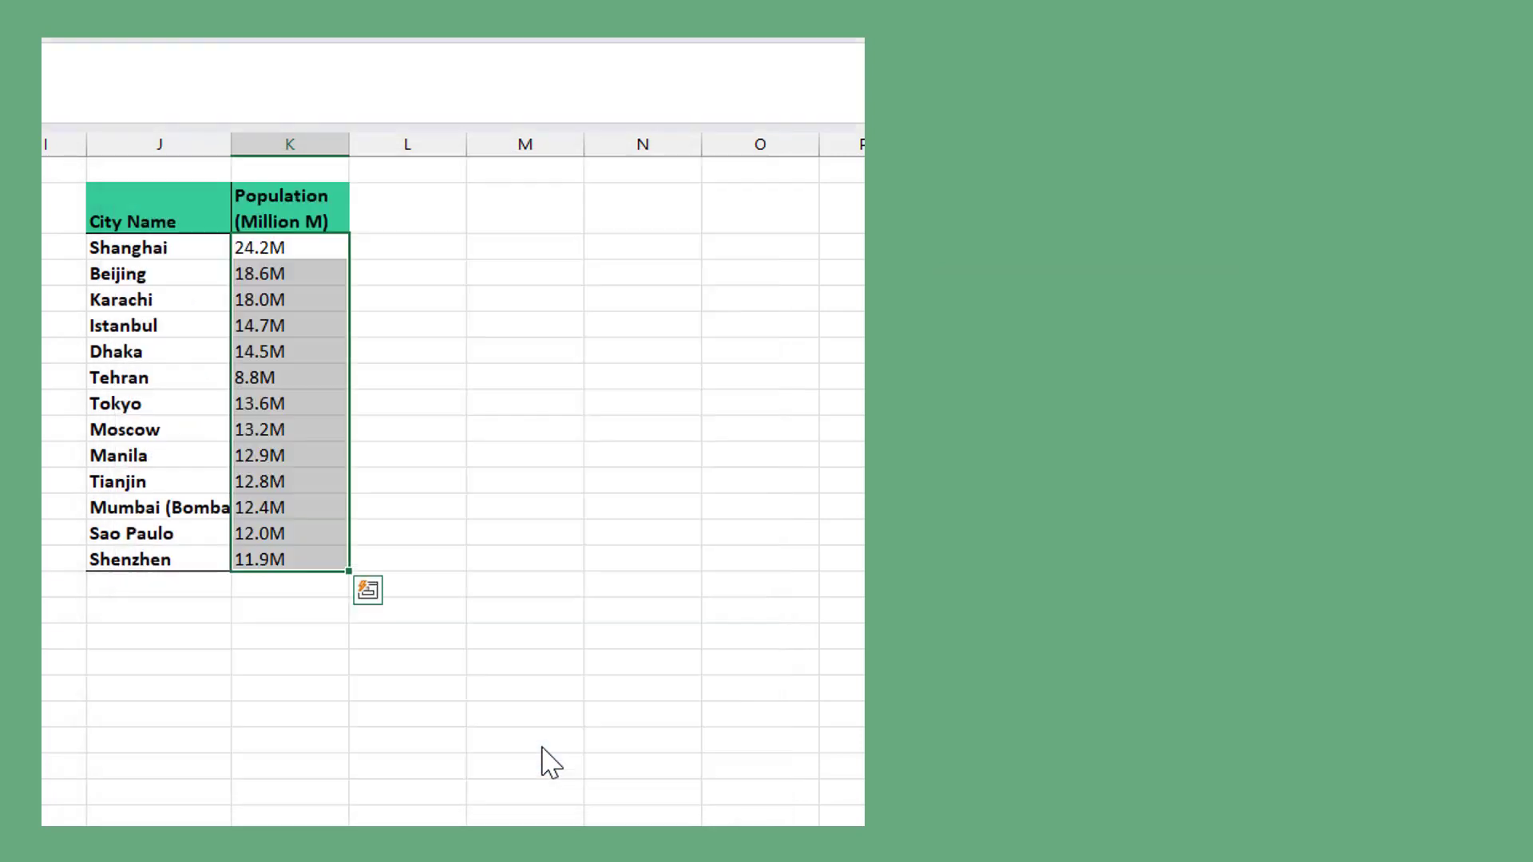
click(303, 585)
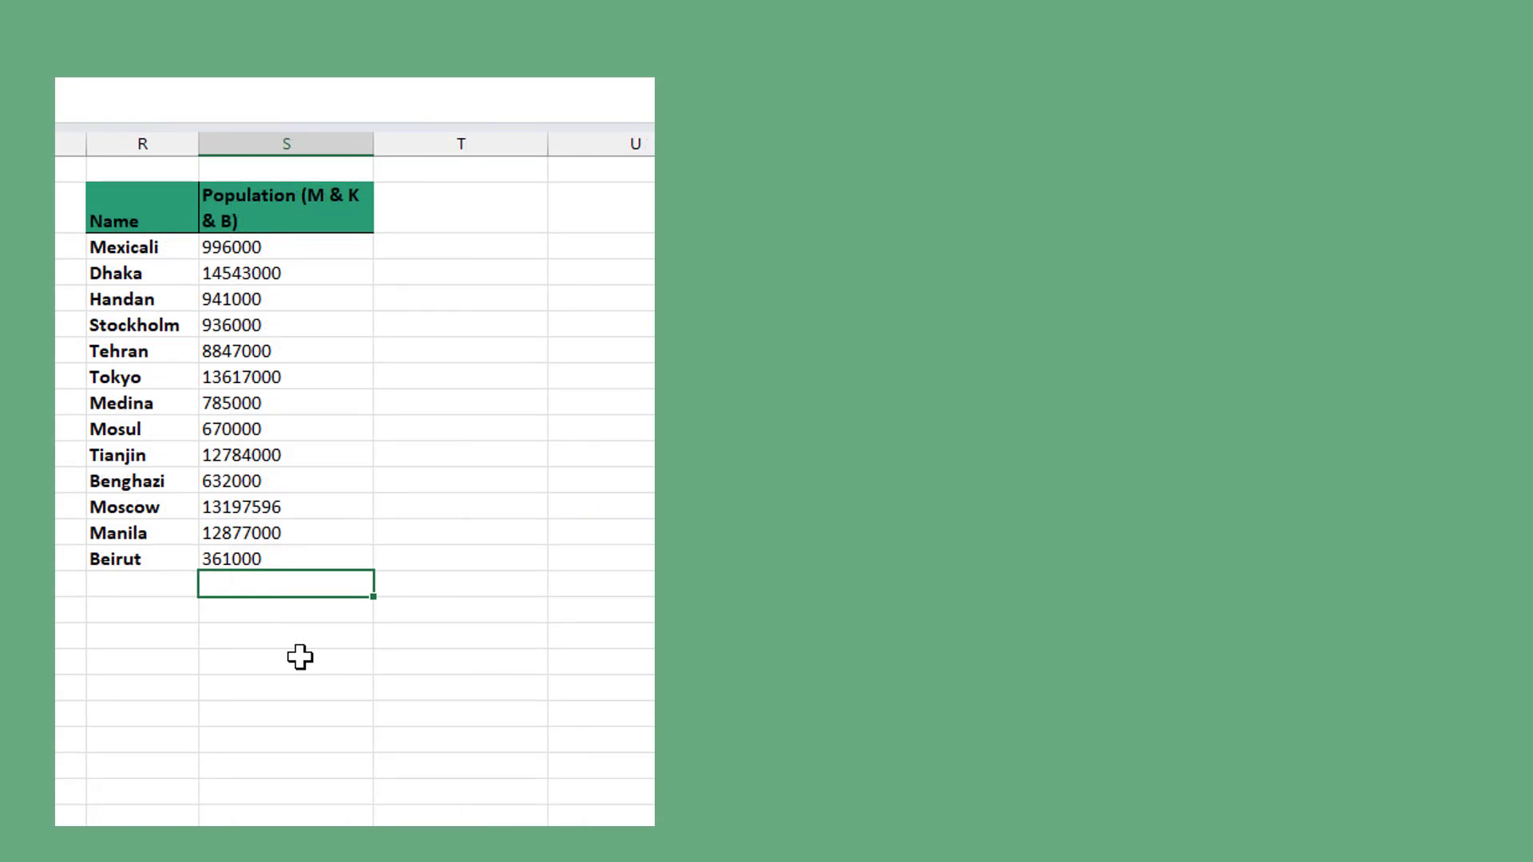
- Open the cell formatting for the Population (M & K & B) values in column S and choose the Custom number category
drag(271, 248, 294, 550)
right_click(294, 551)
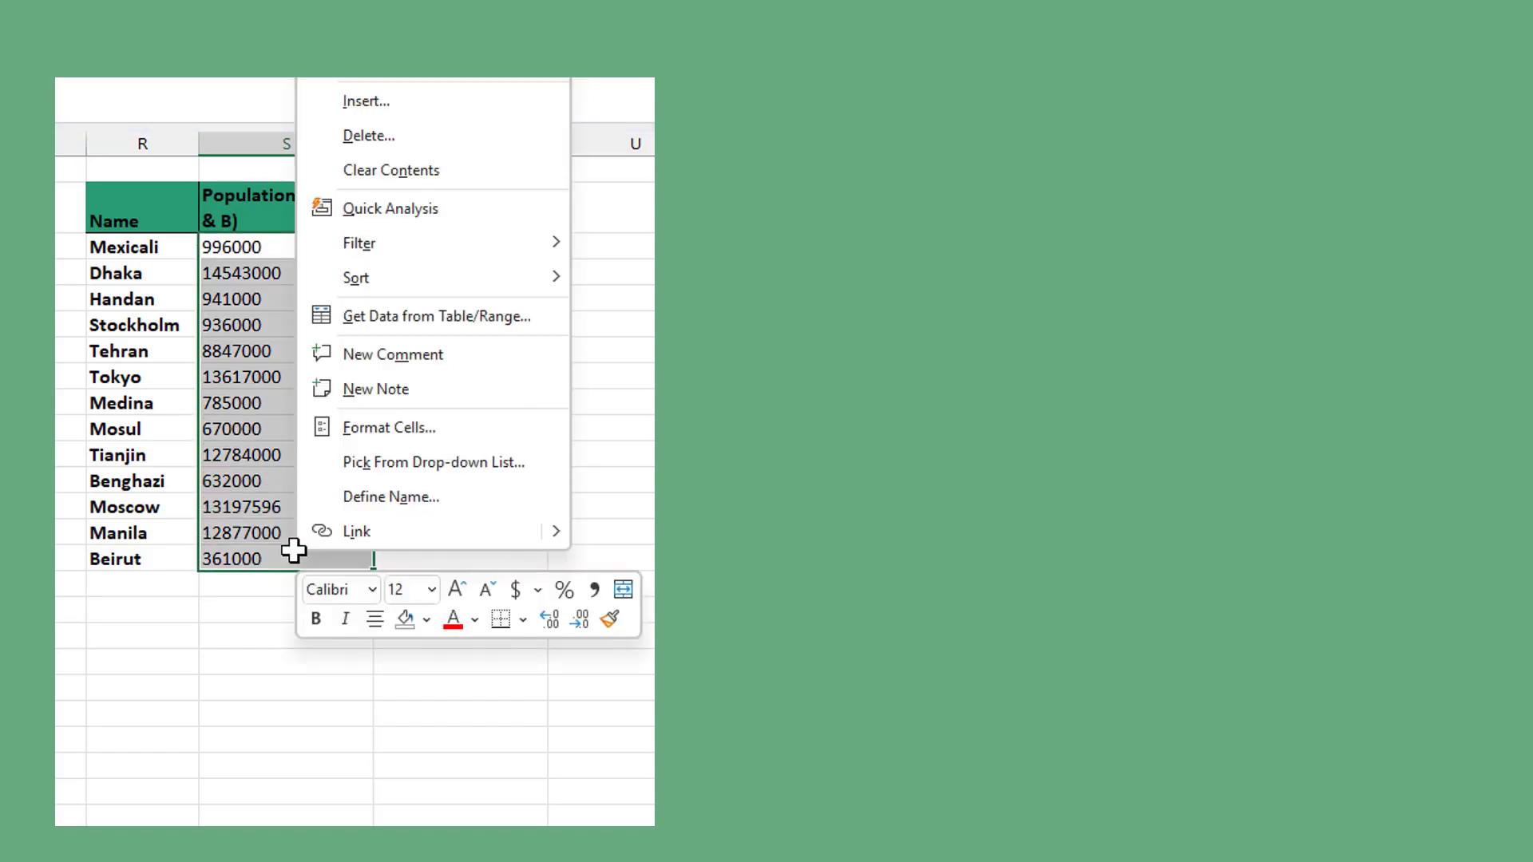
click(409, 433)
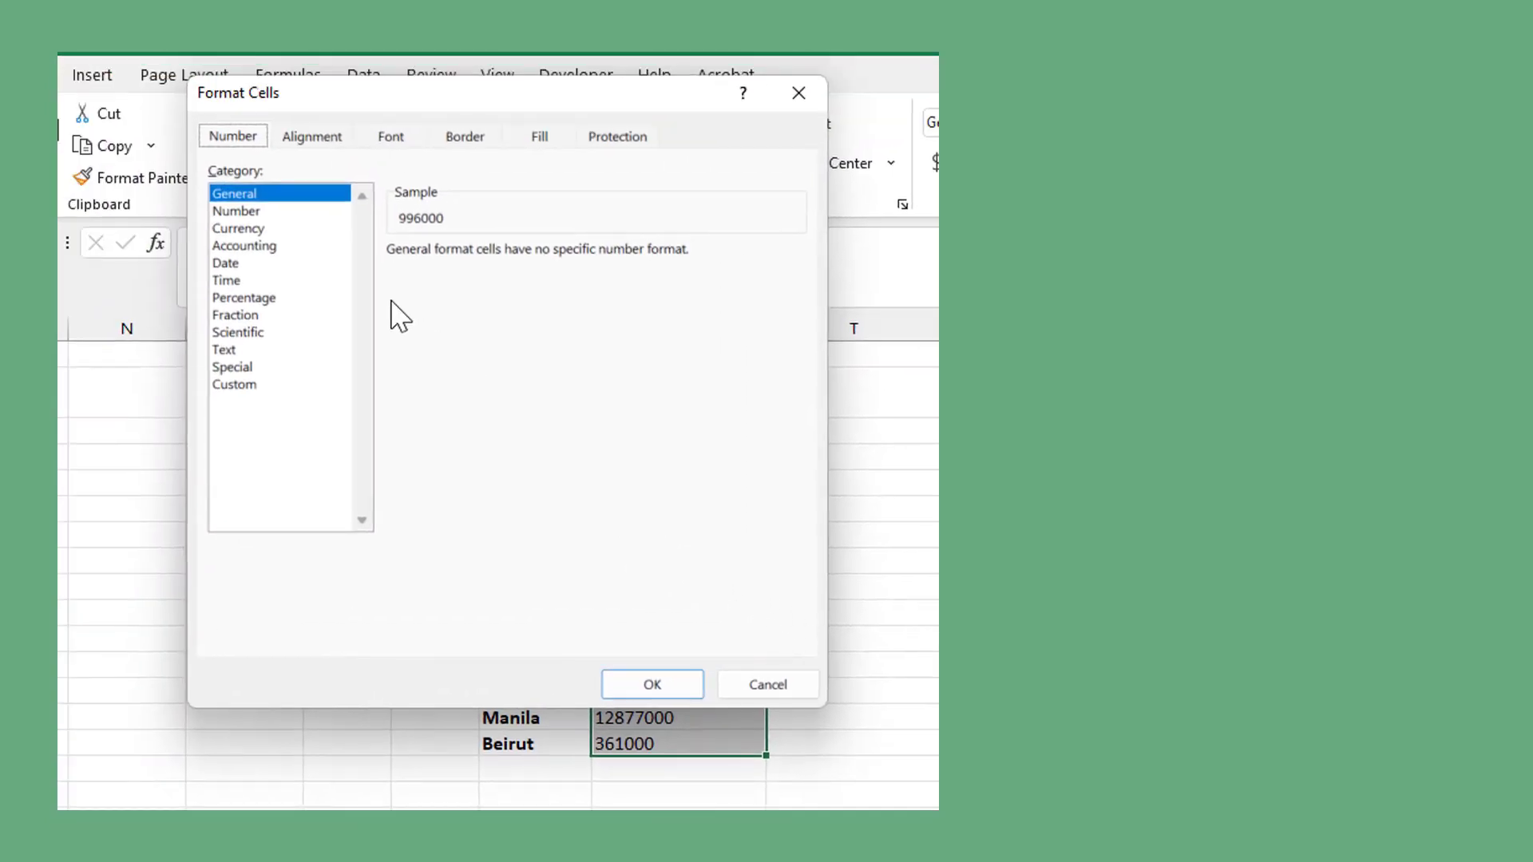
click(310, 386)
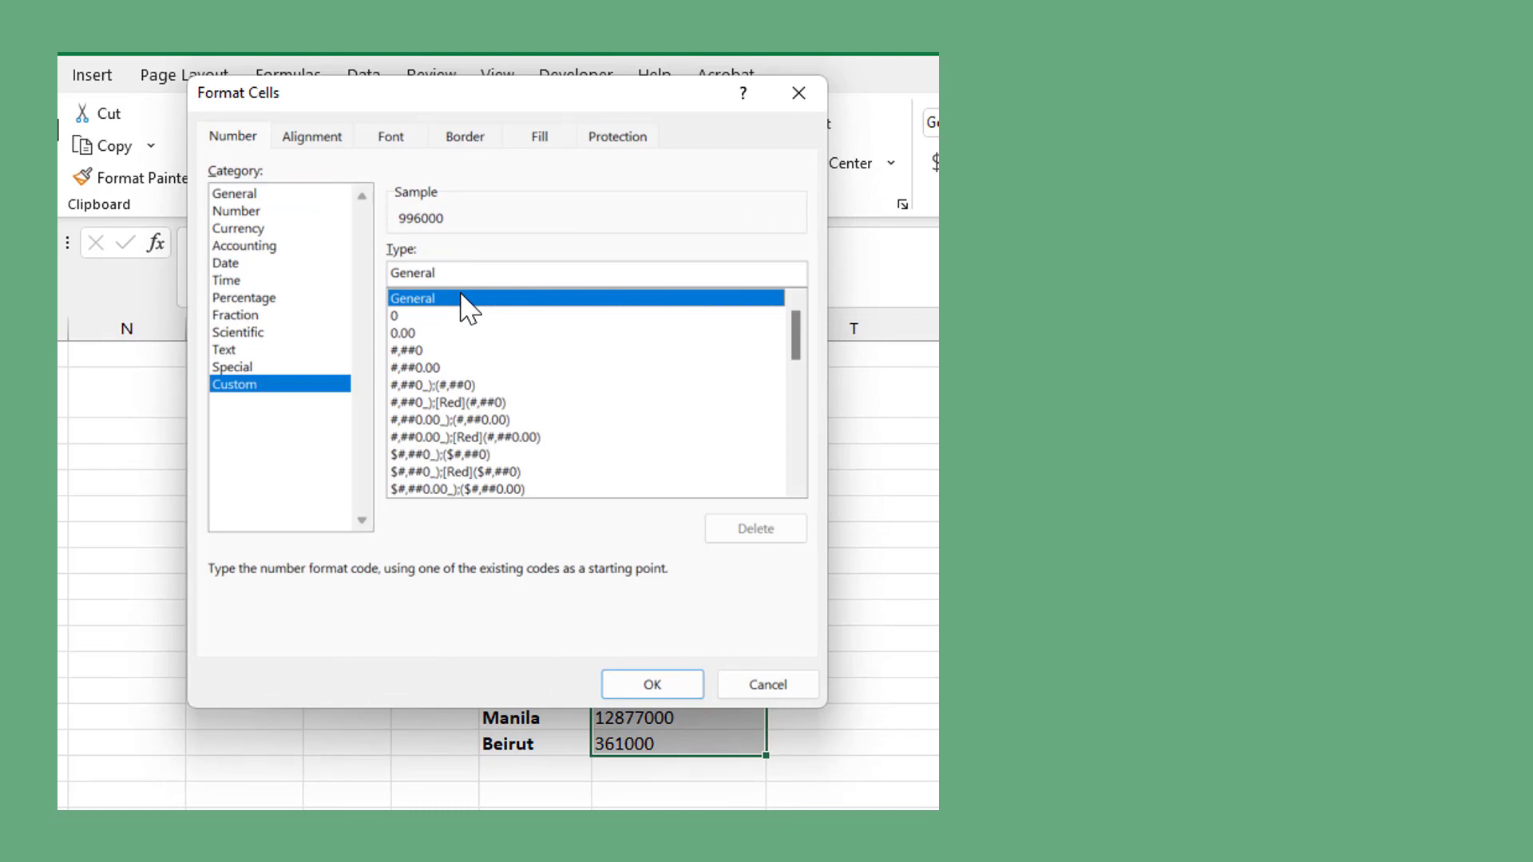
- Replace the General format code with the conditional thousands section [<999950]0.0,"K"; including the closing semicolon
drag(460, 273, 391, 273)
key(BackSpace)
text([)
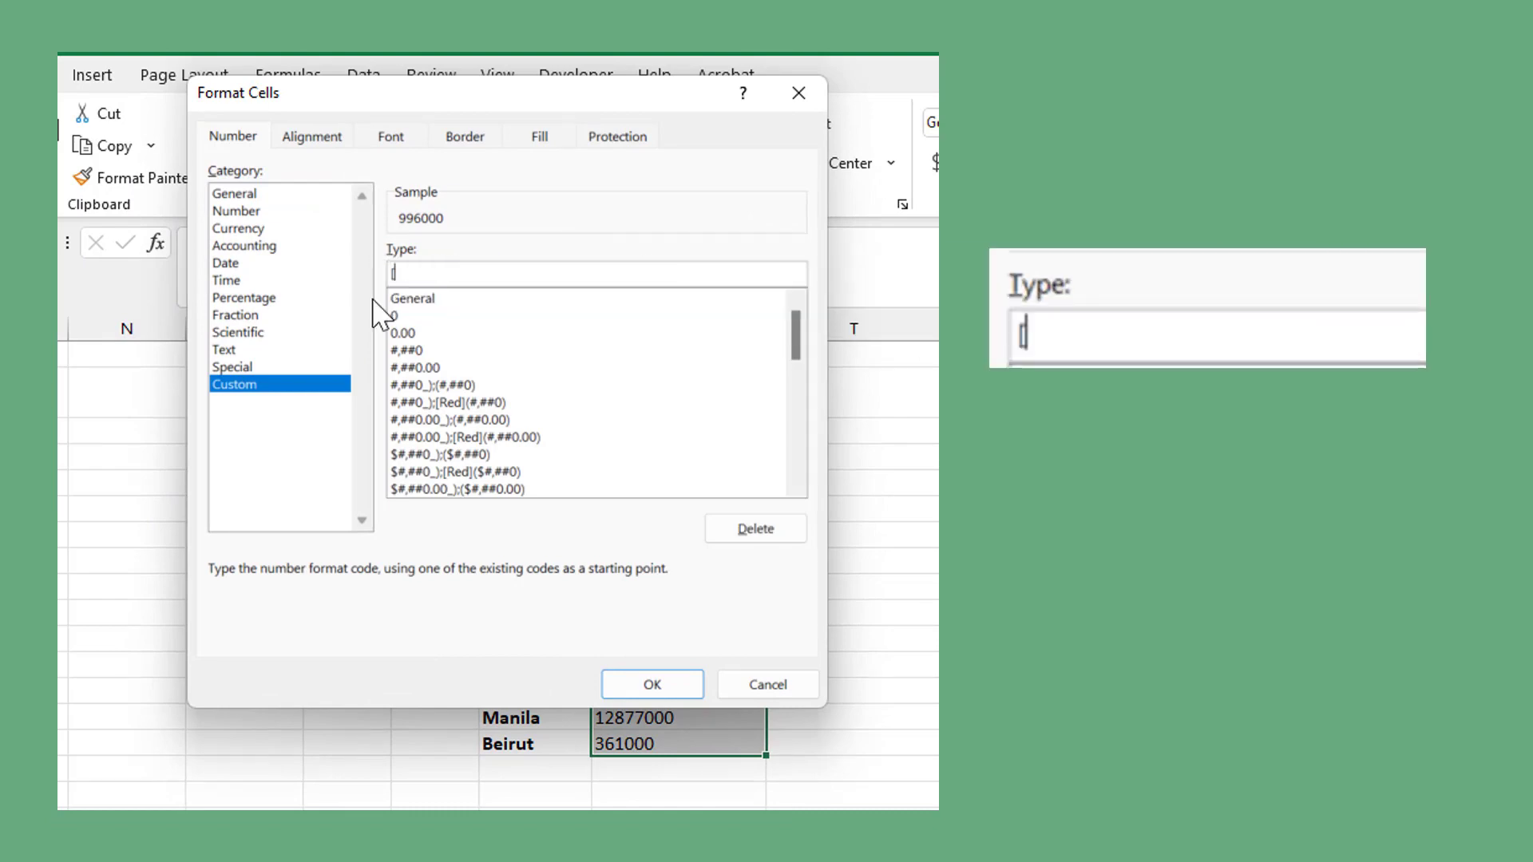
text(<9999)
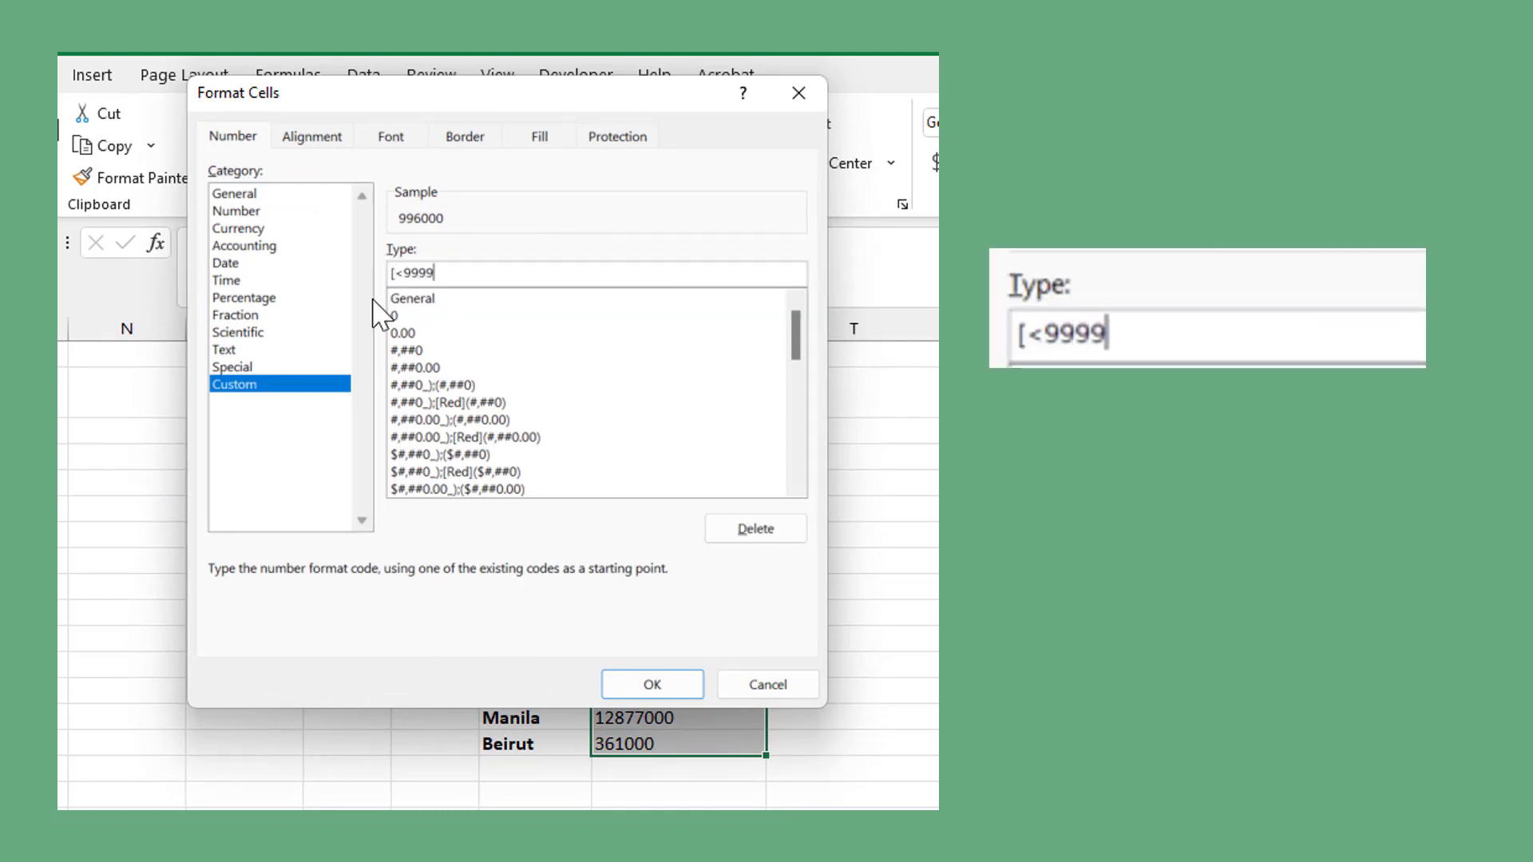
text(50])
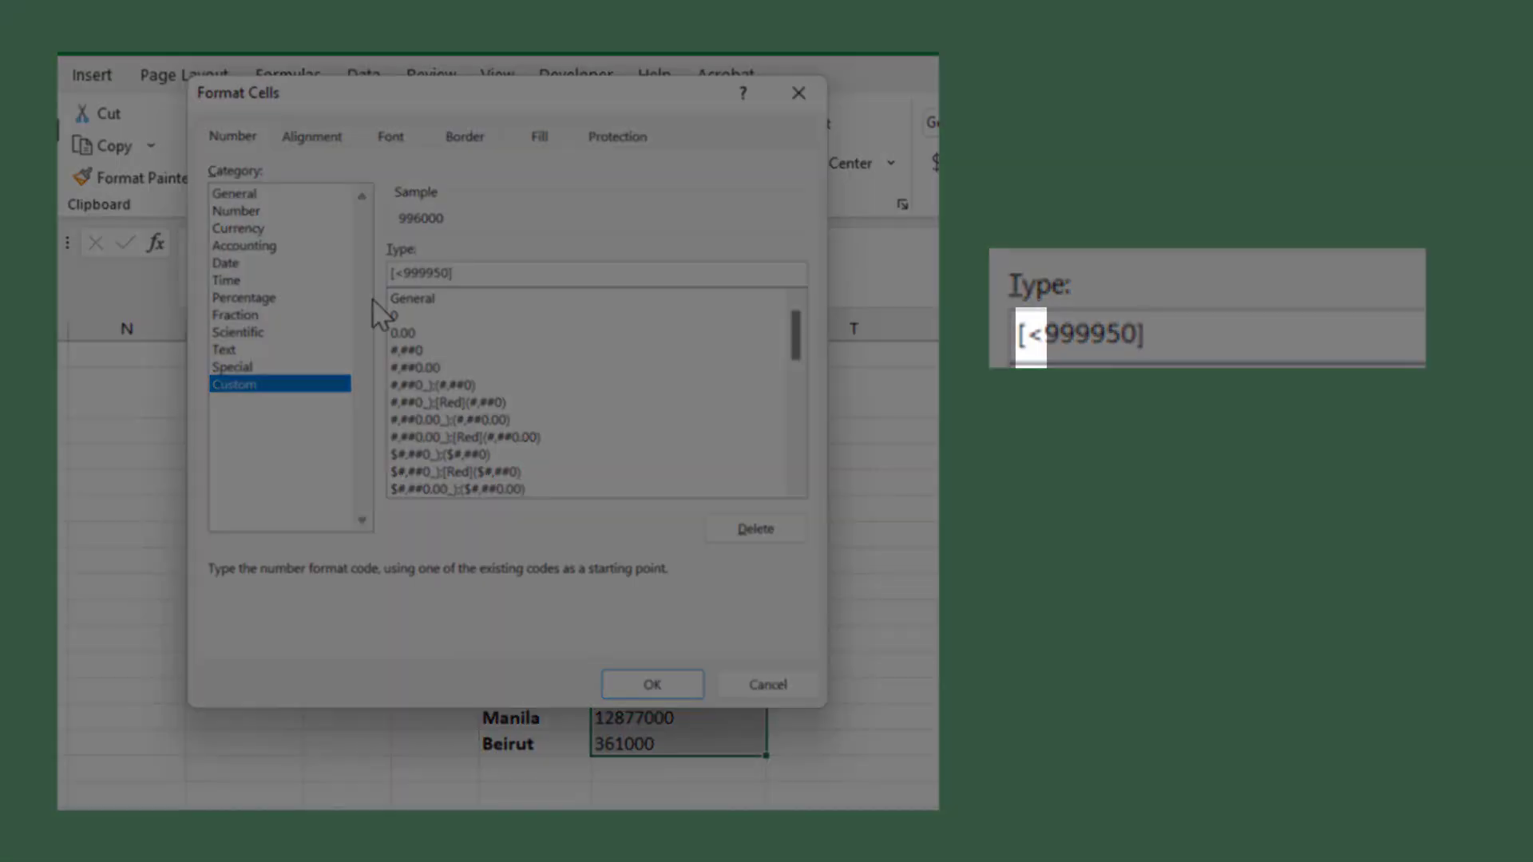
text(0.)
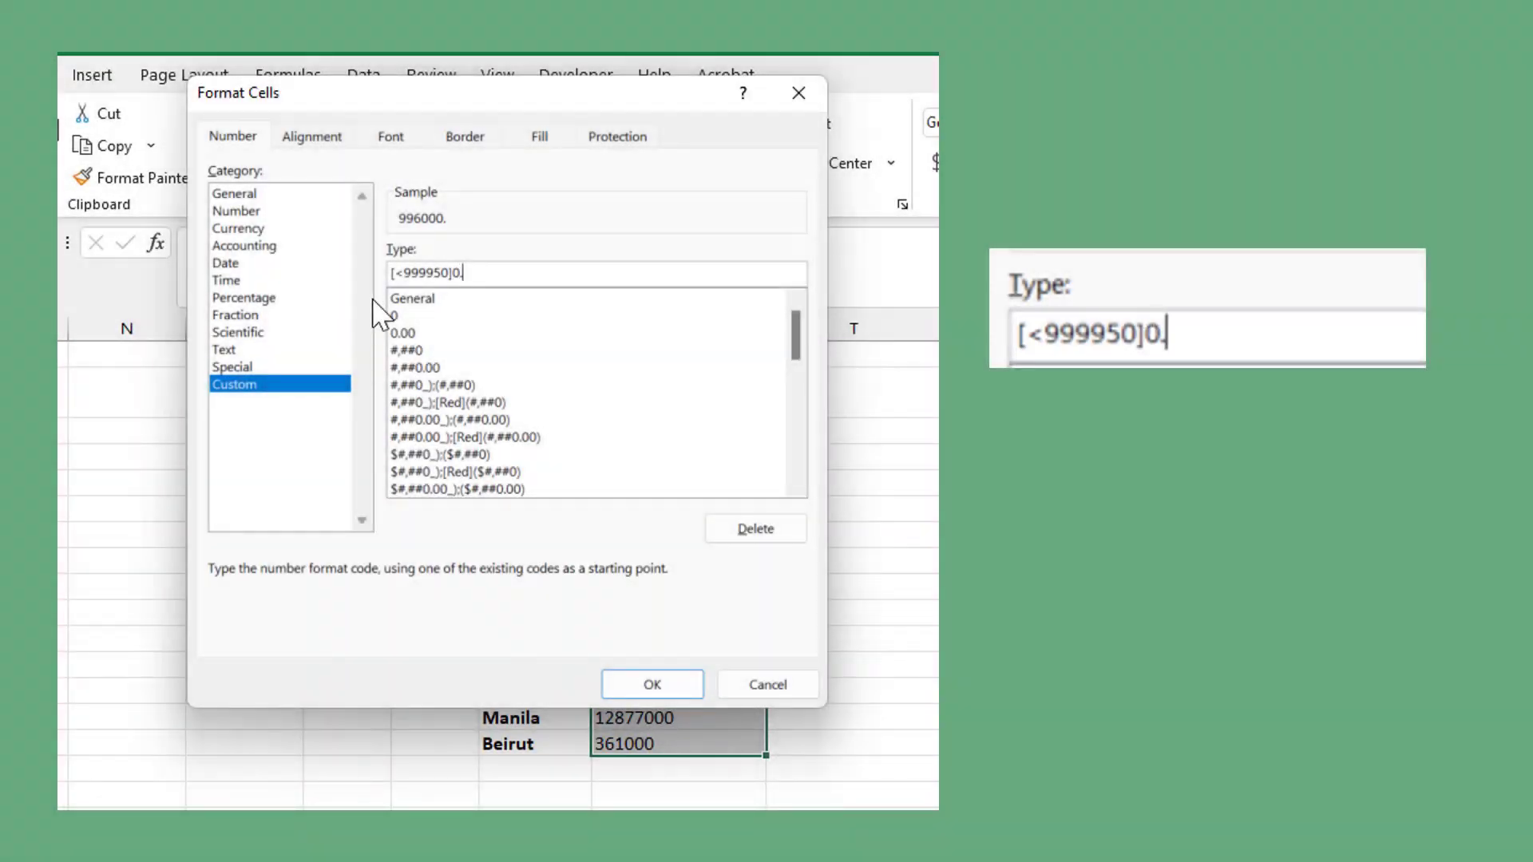
text(0,"K)
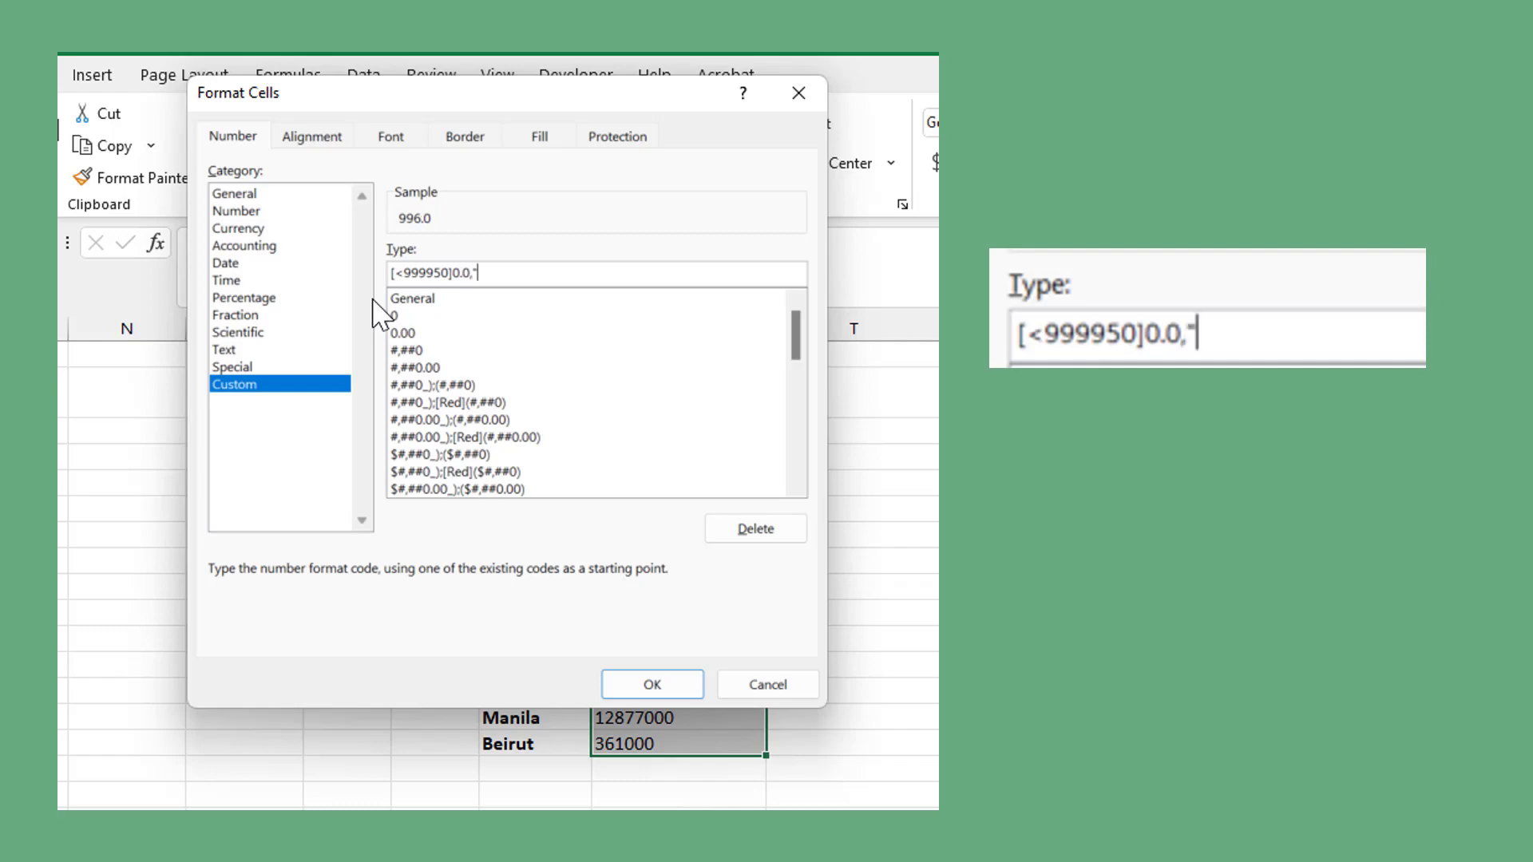
text(")
text(;)
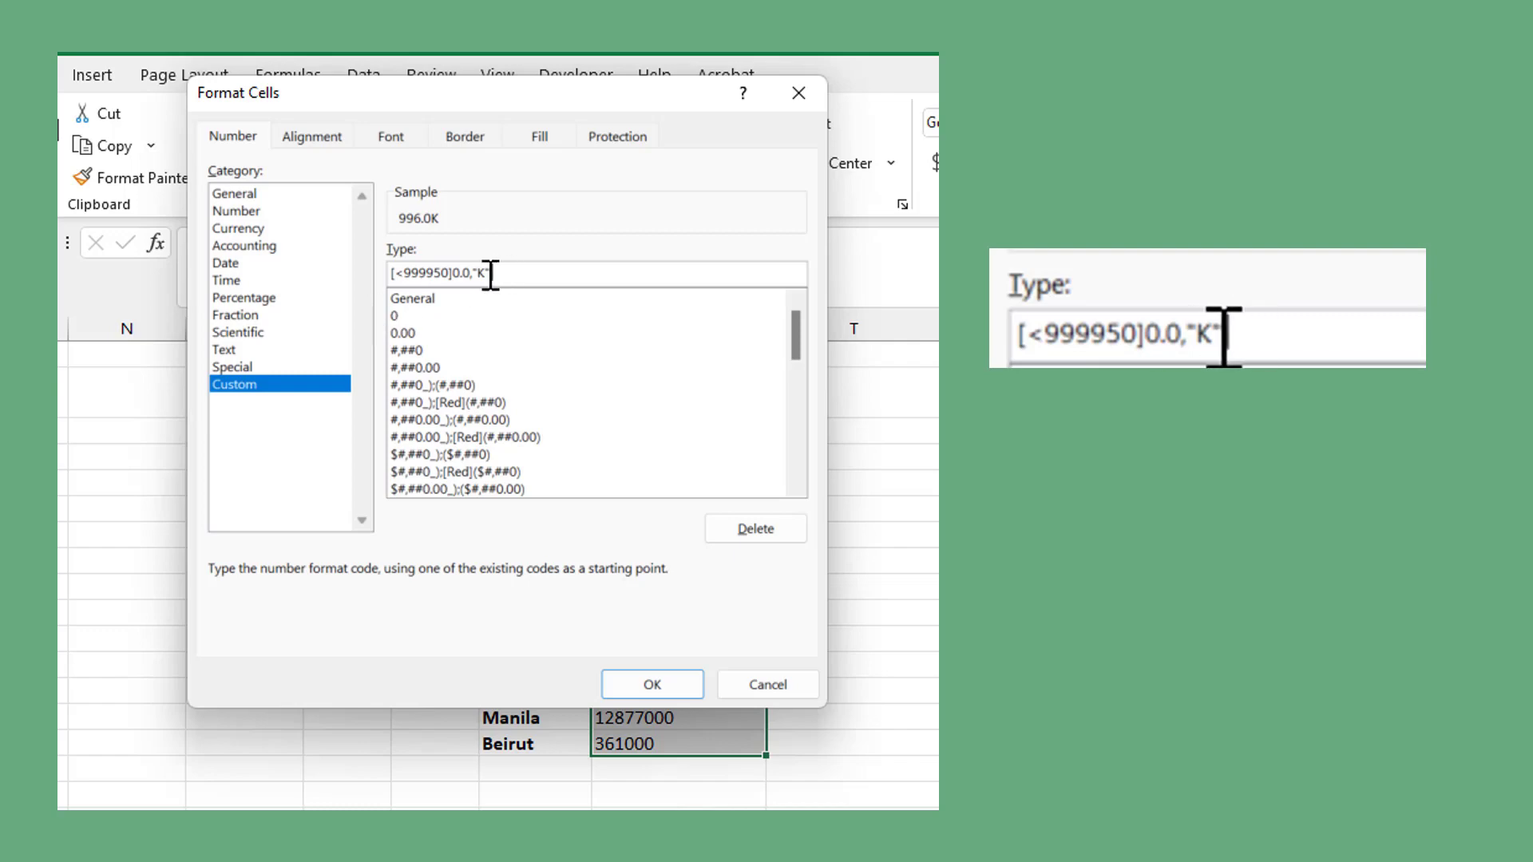
- Copy the [<999950]0.0,"K" section of the format code and paste it after the semicolon as a second section
drag(490, 274, 396, 274)
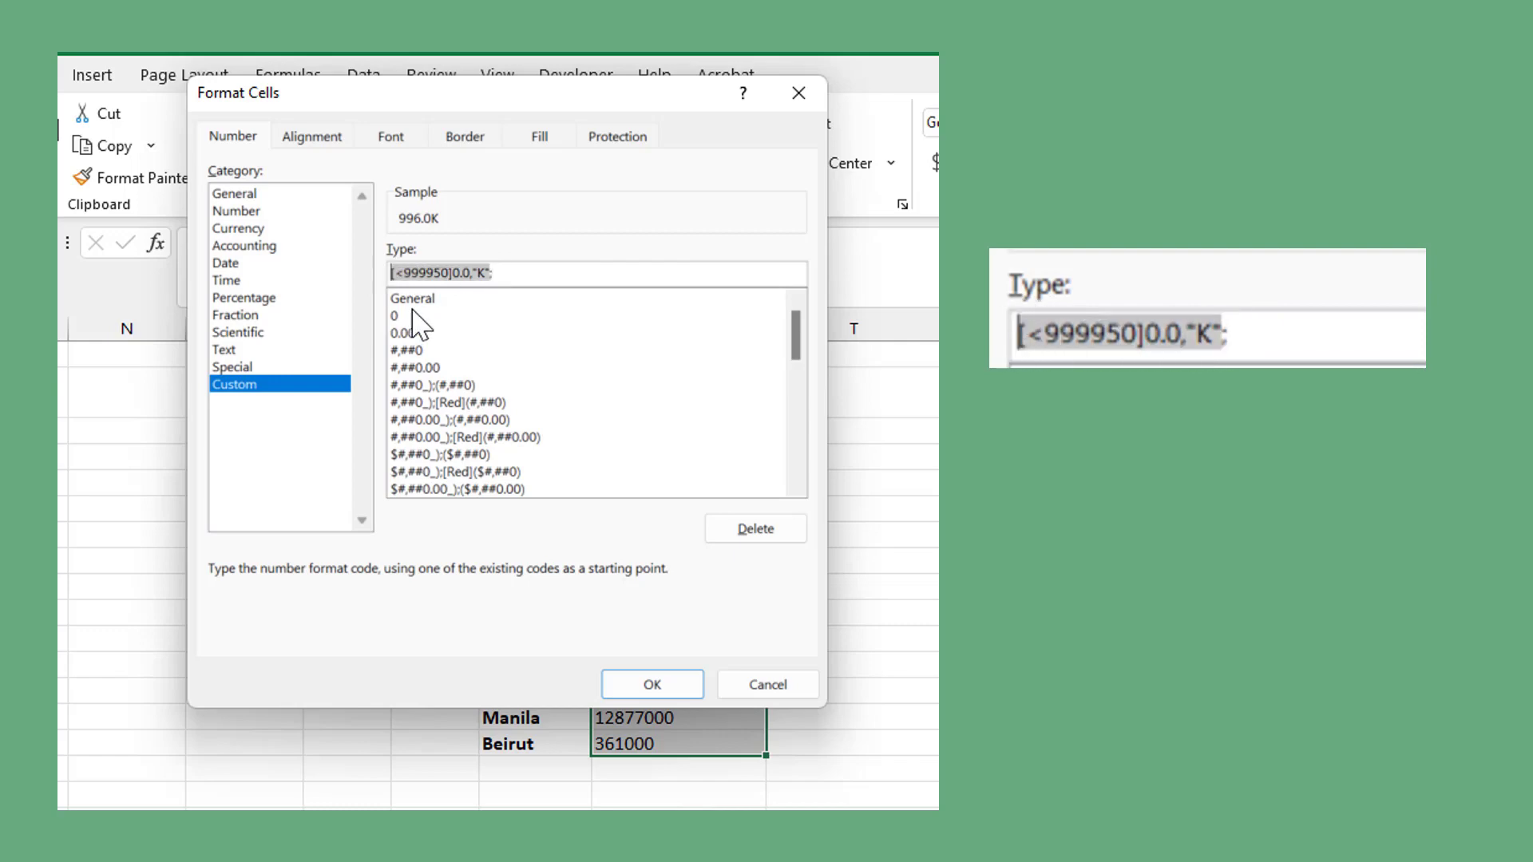
key(ctrl+c)
click(515, 274)
key(ctrl+v)
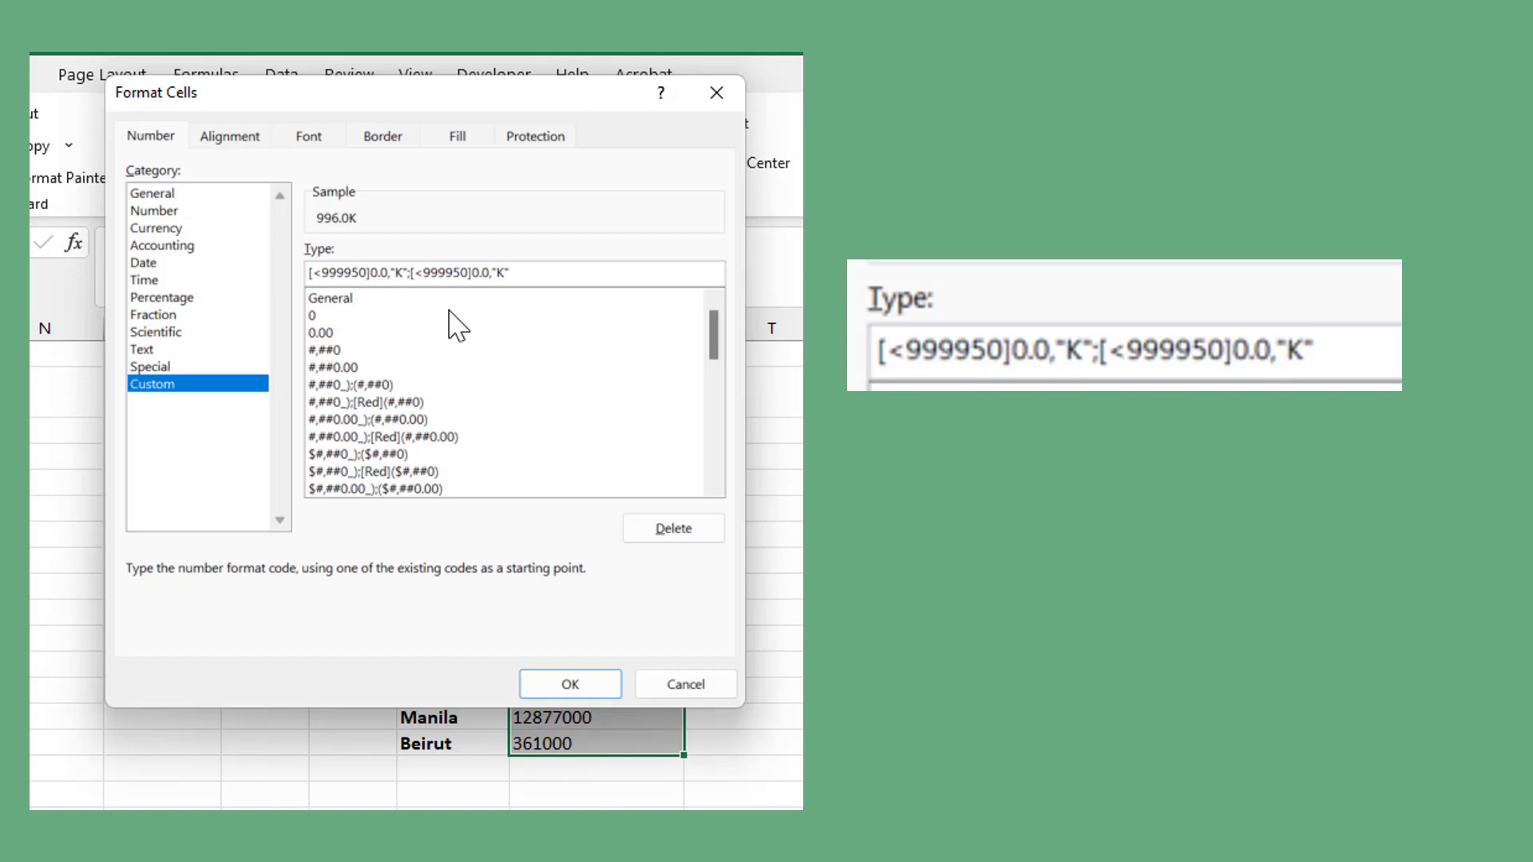
- Change the second section of the format code to [<999950000]0.0,,"M" and apply the format to the column S populations
click(469, 272)
text(00)
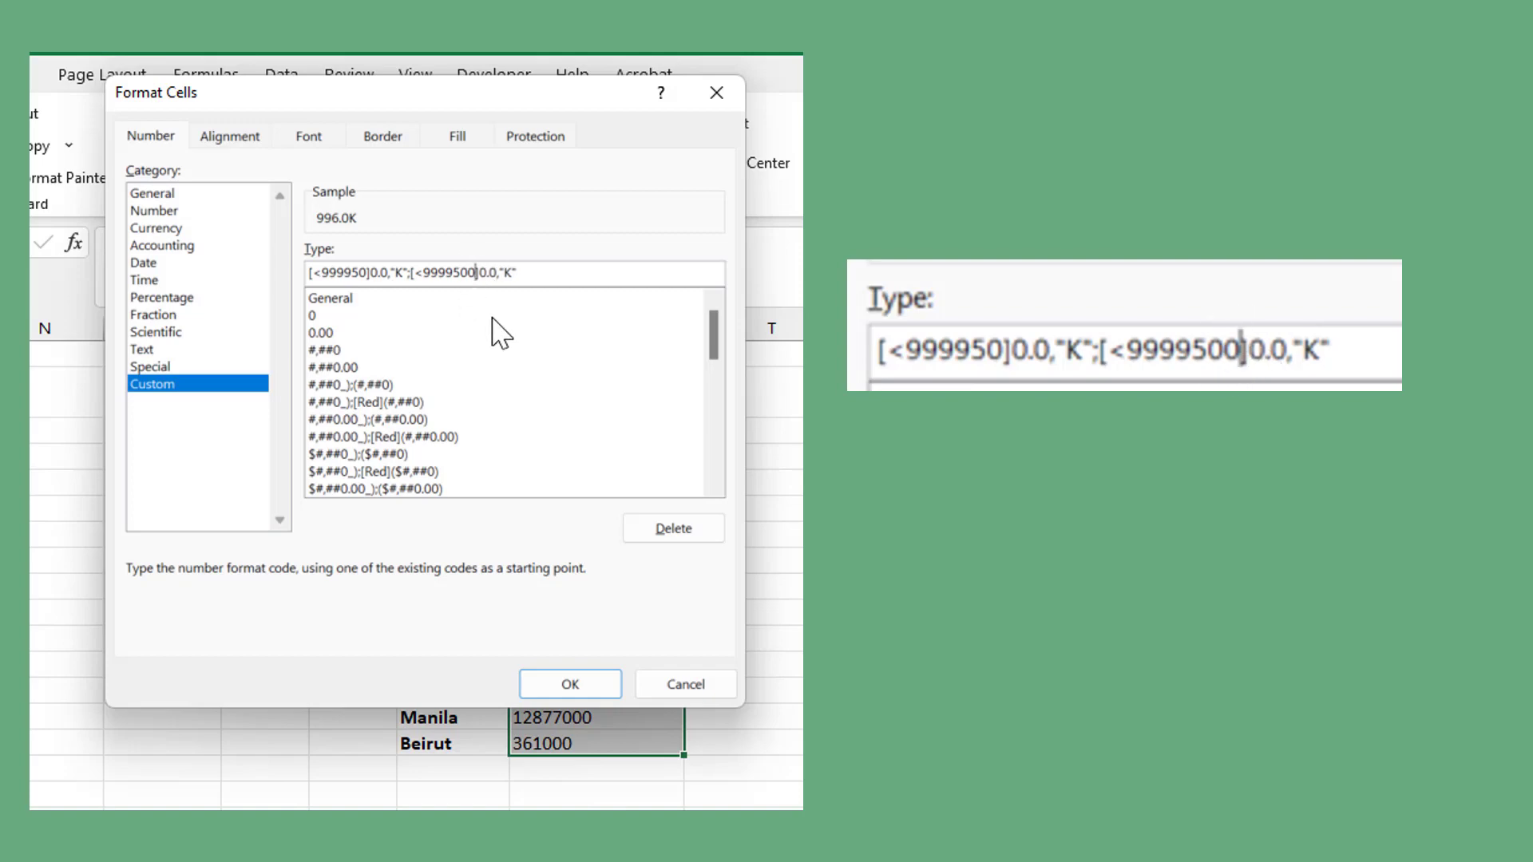
text(00)
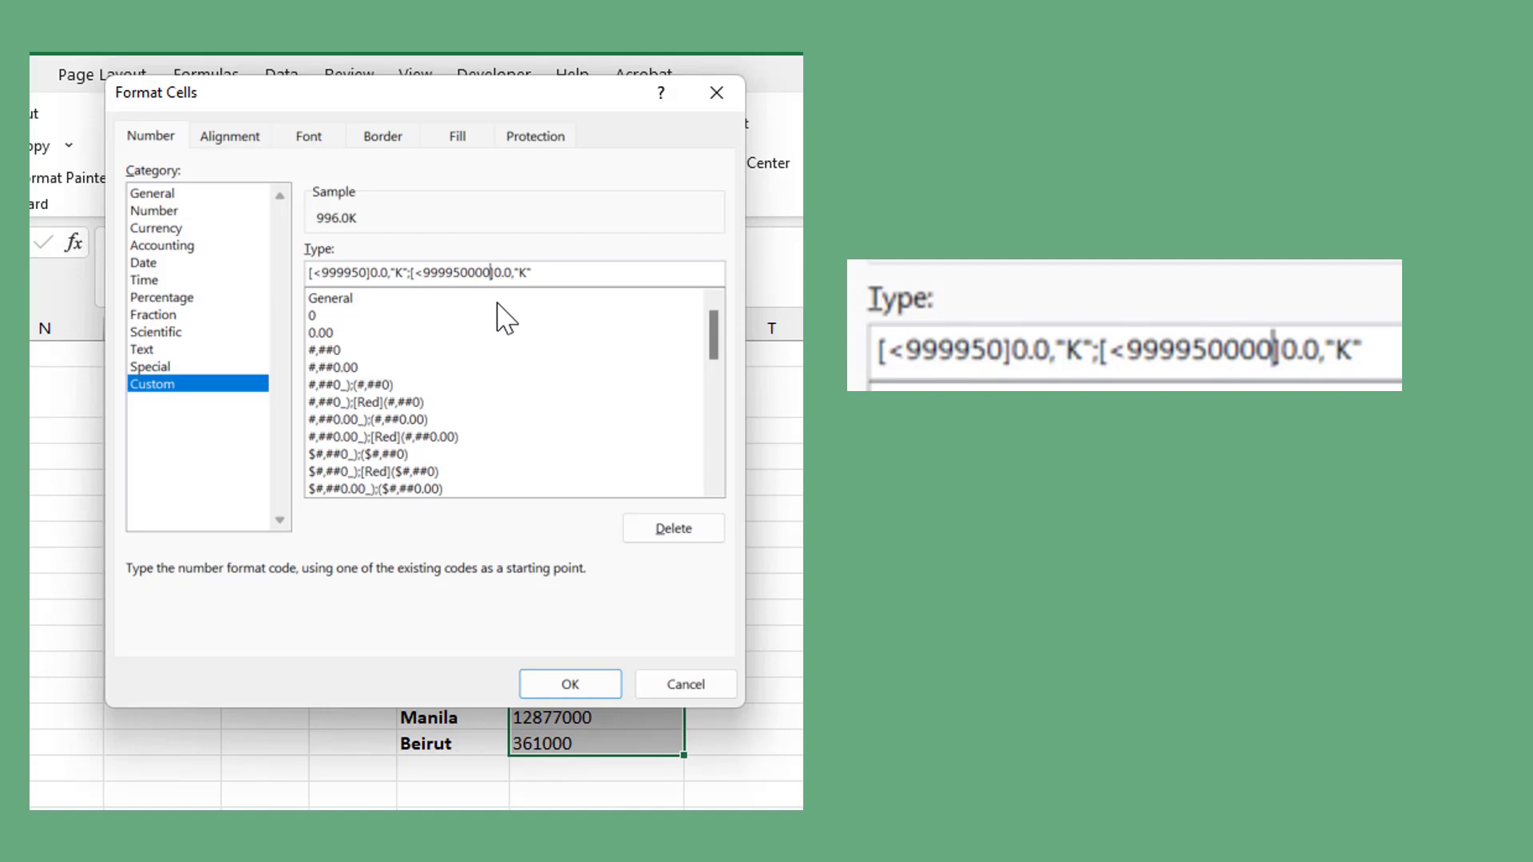
click(515, 272)
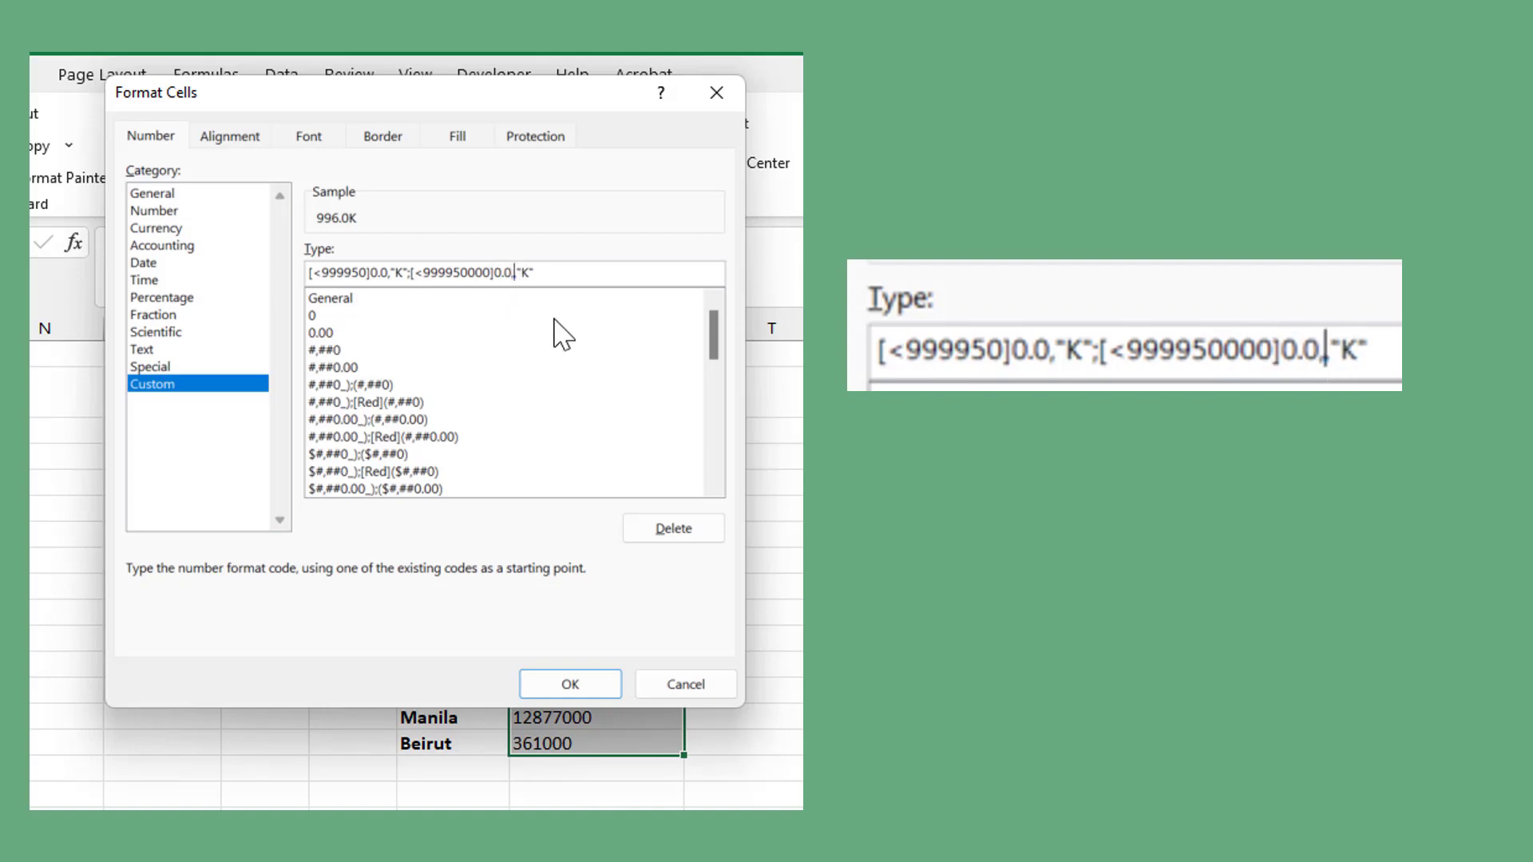
click(551, 276)
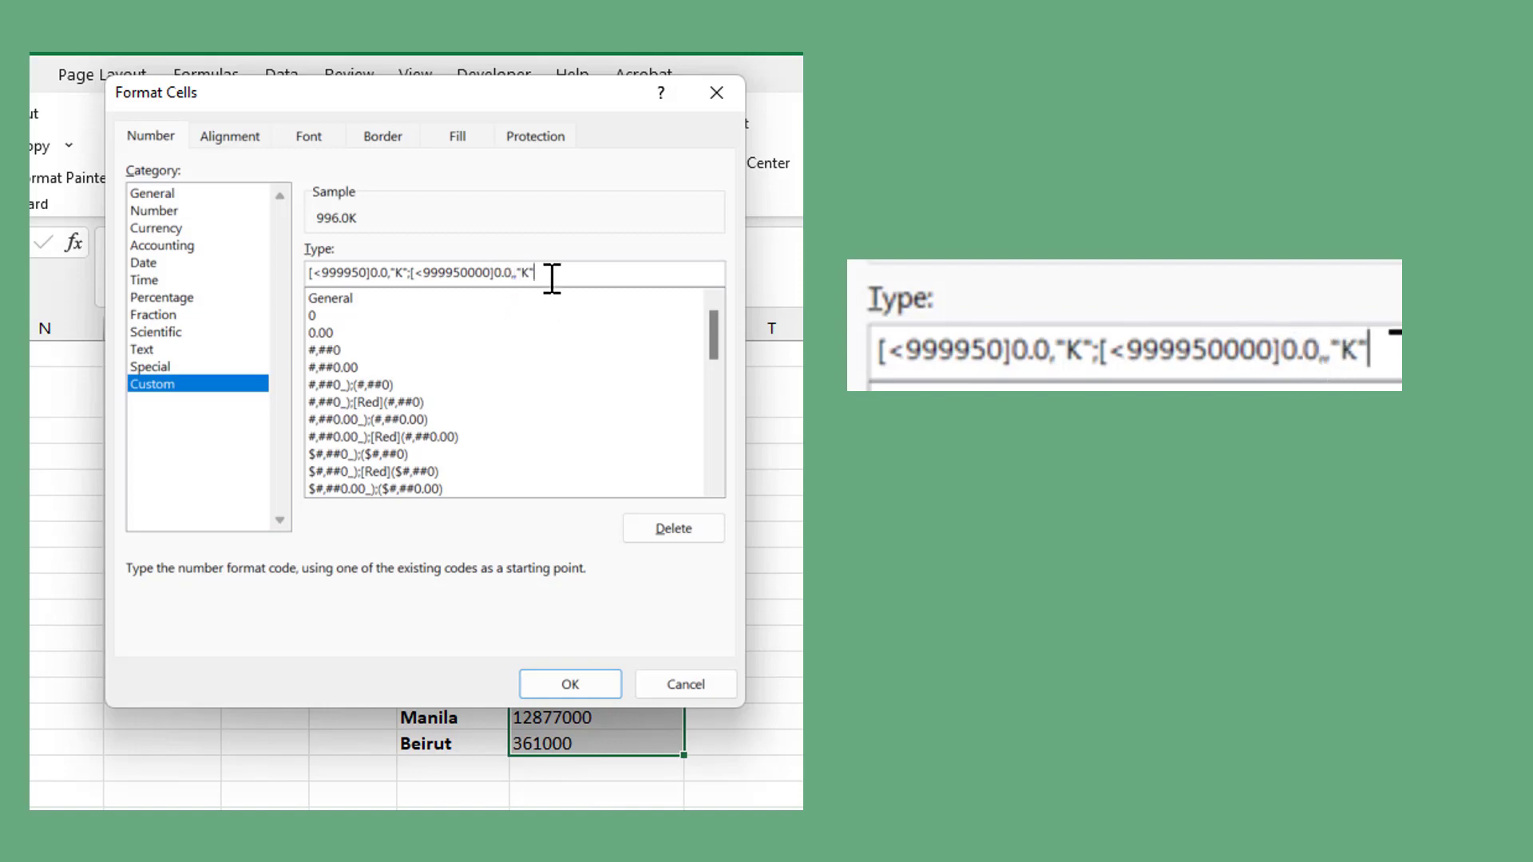
key(BackSpace)
key(BackSpace)
text(M")
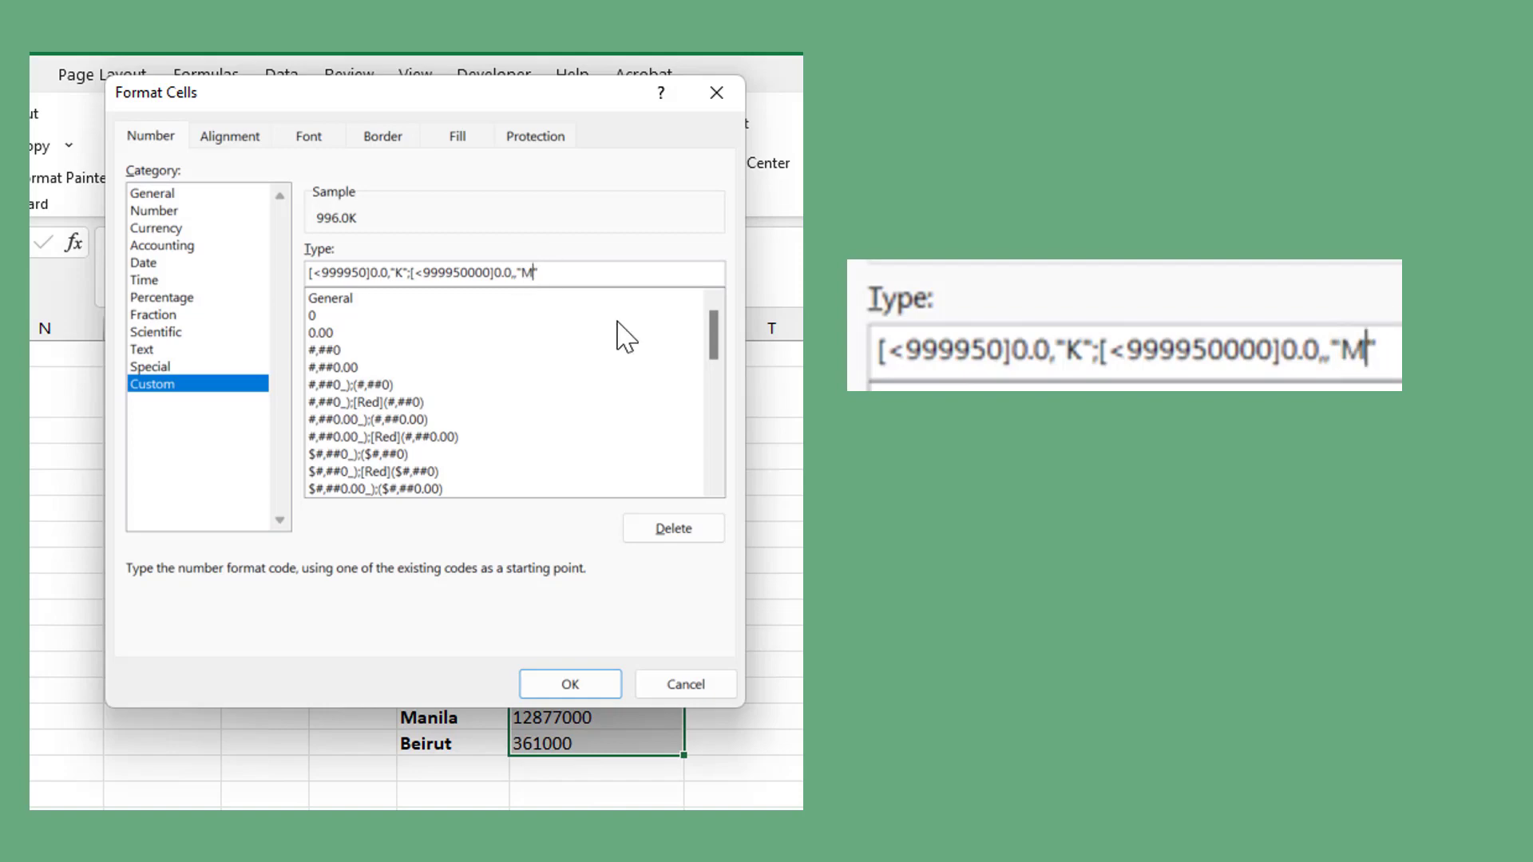
click(560, 680)
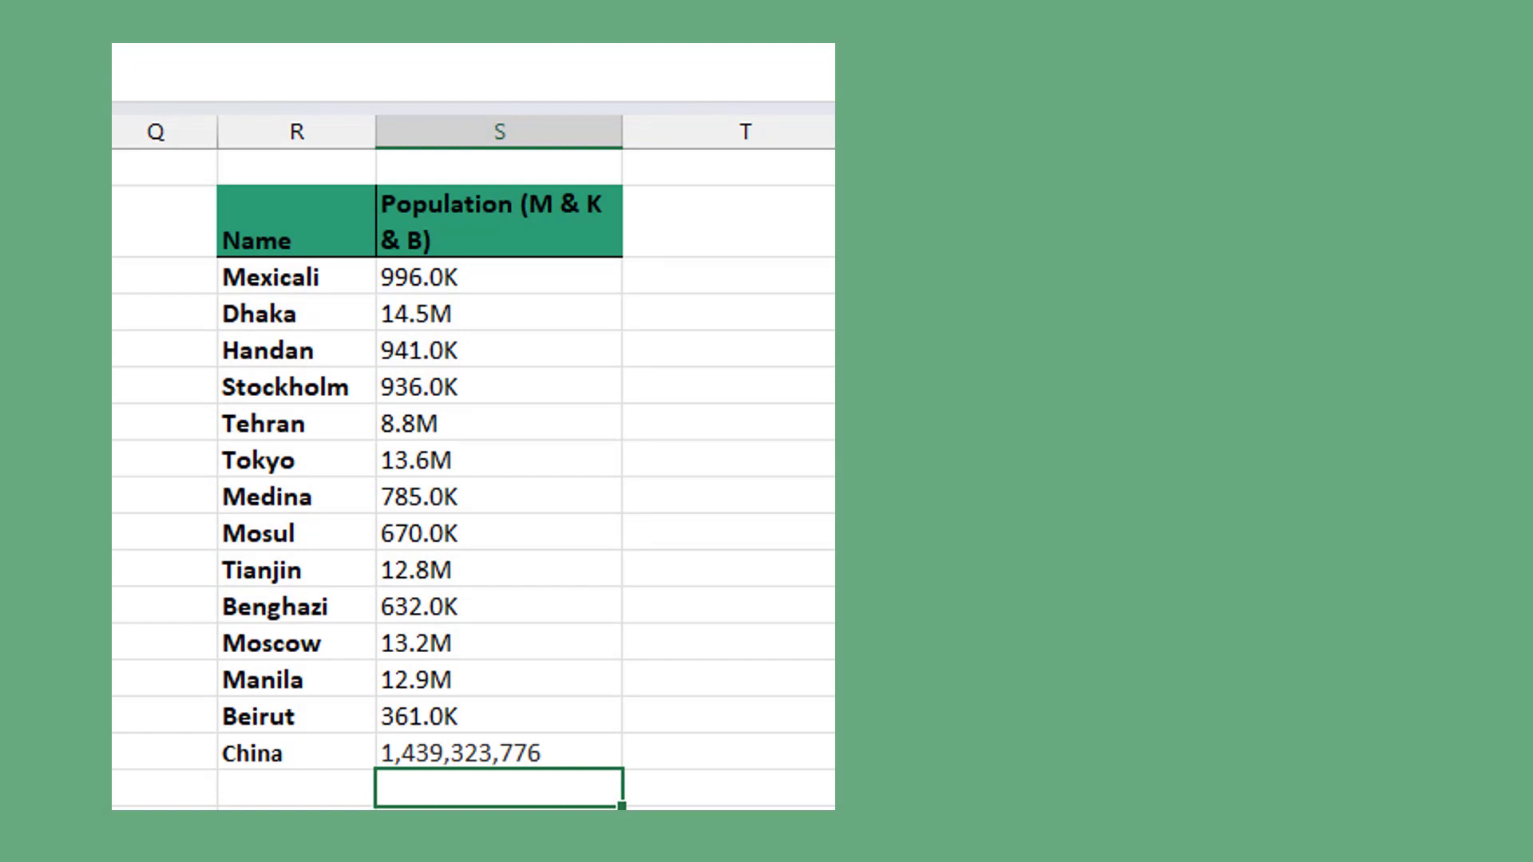
drag(411, 279, 423, 753)
right_click(424, 753)
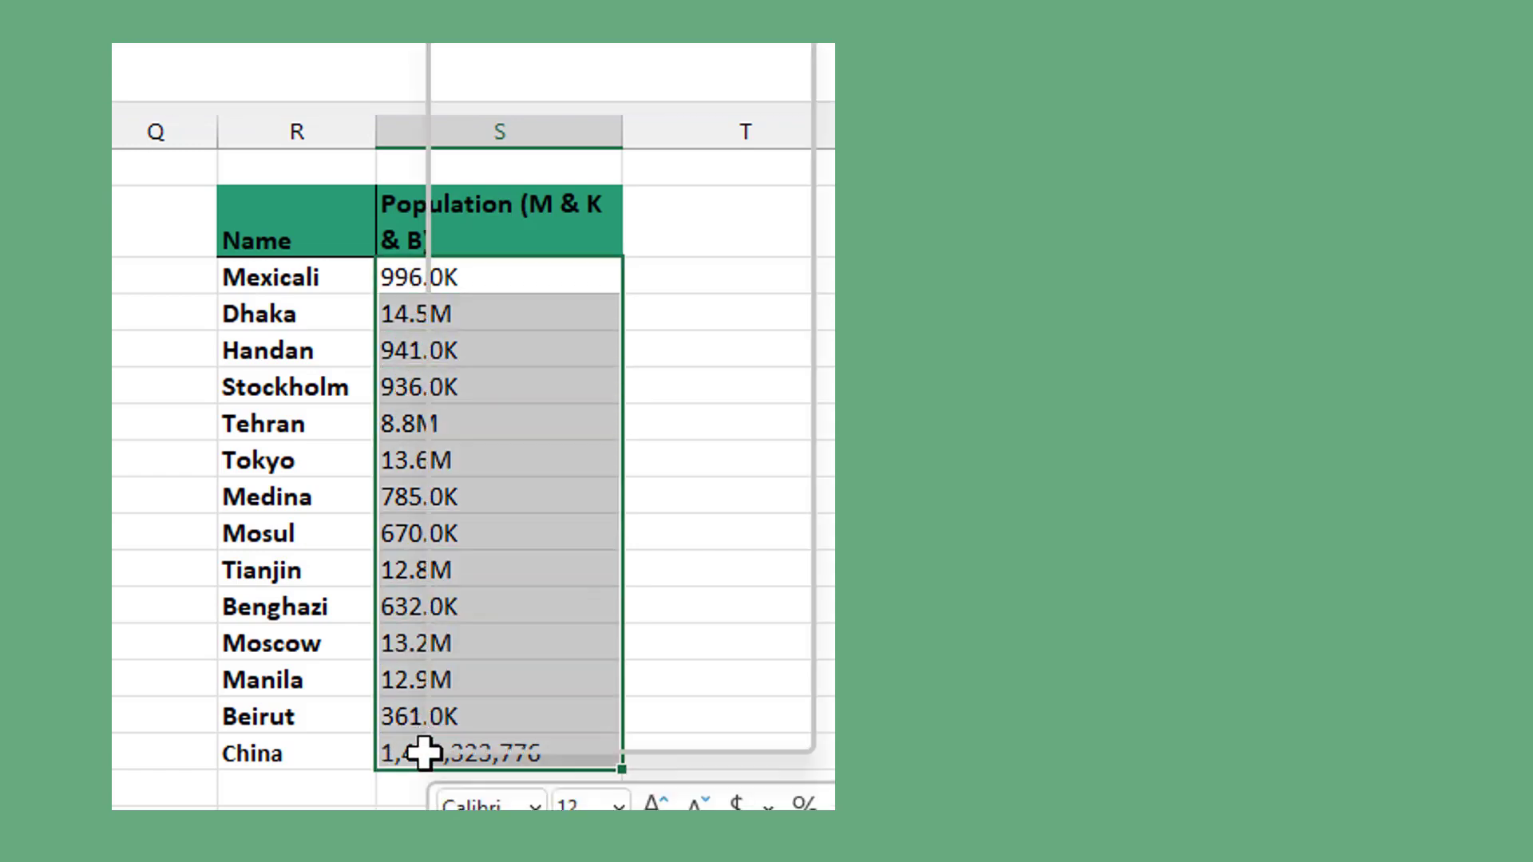
click(467, 585)
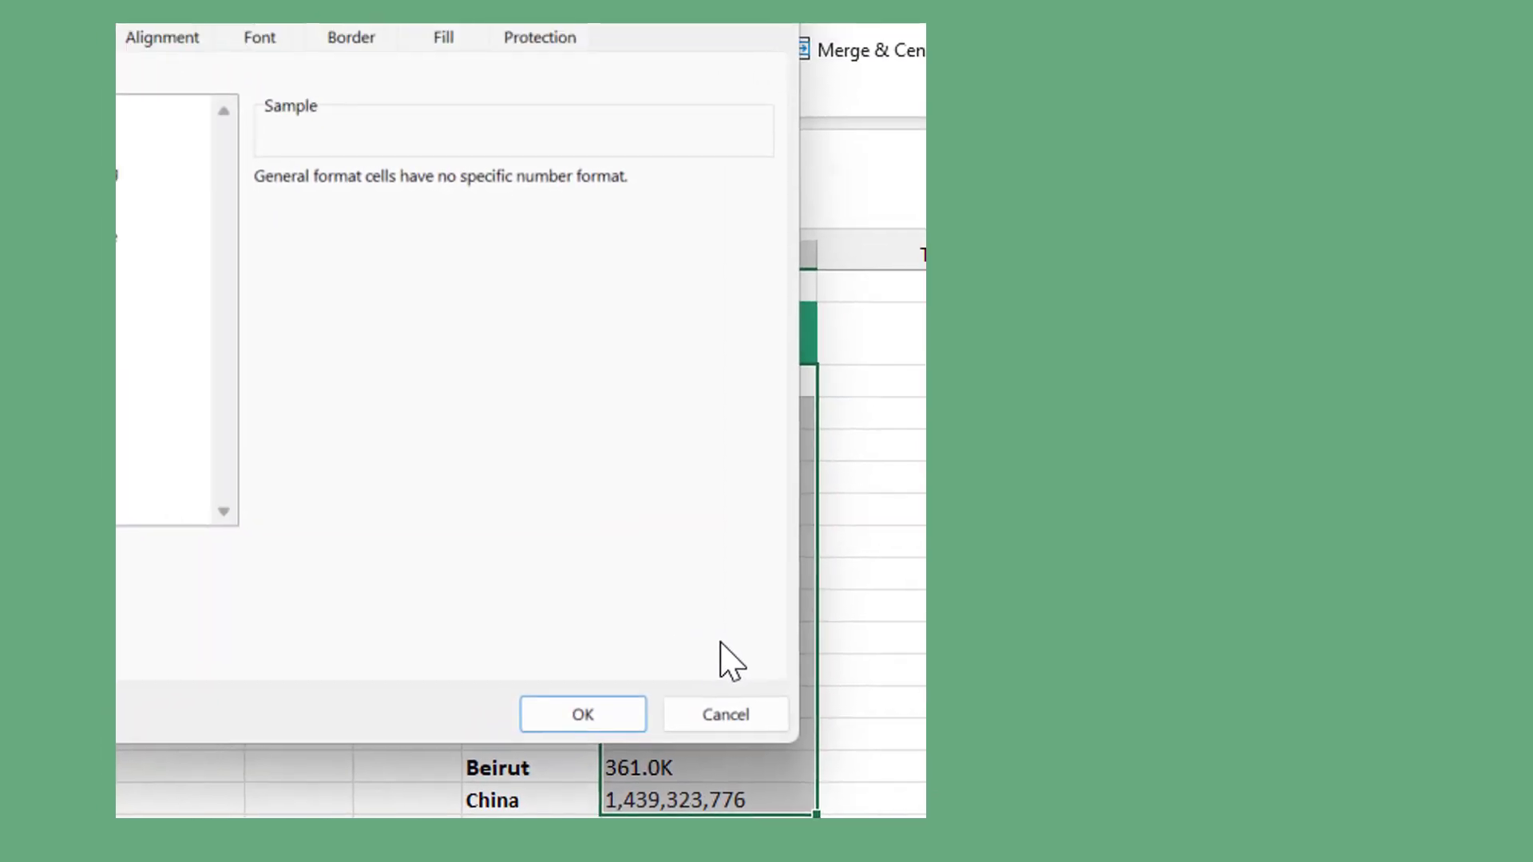
click(313, 416)
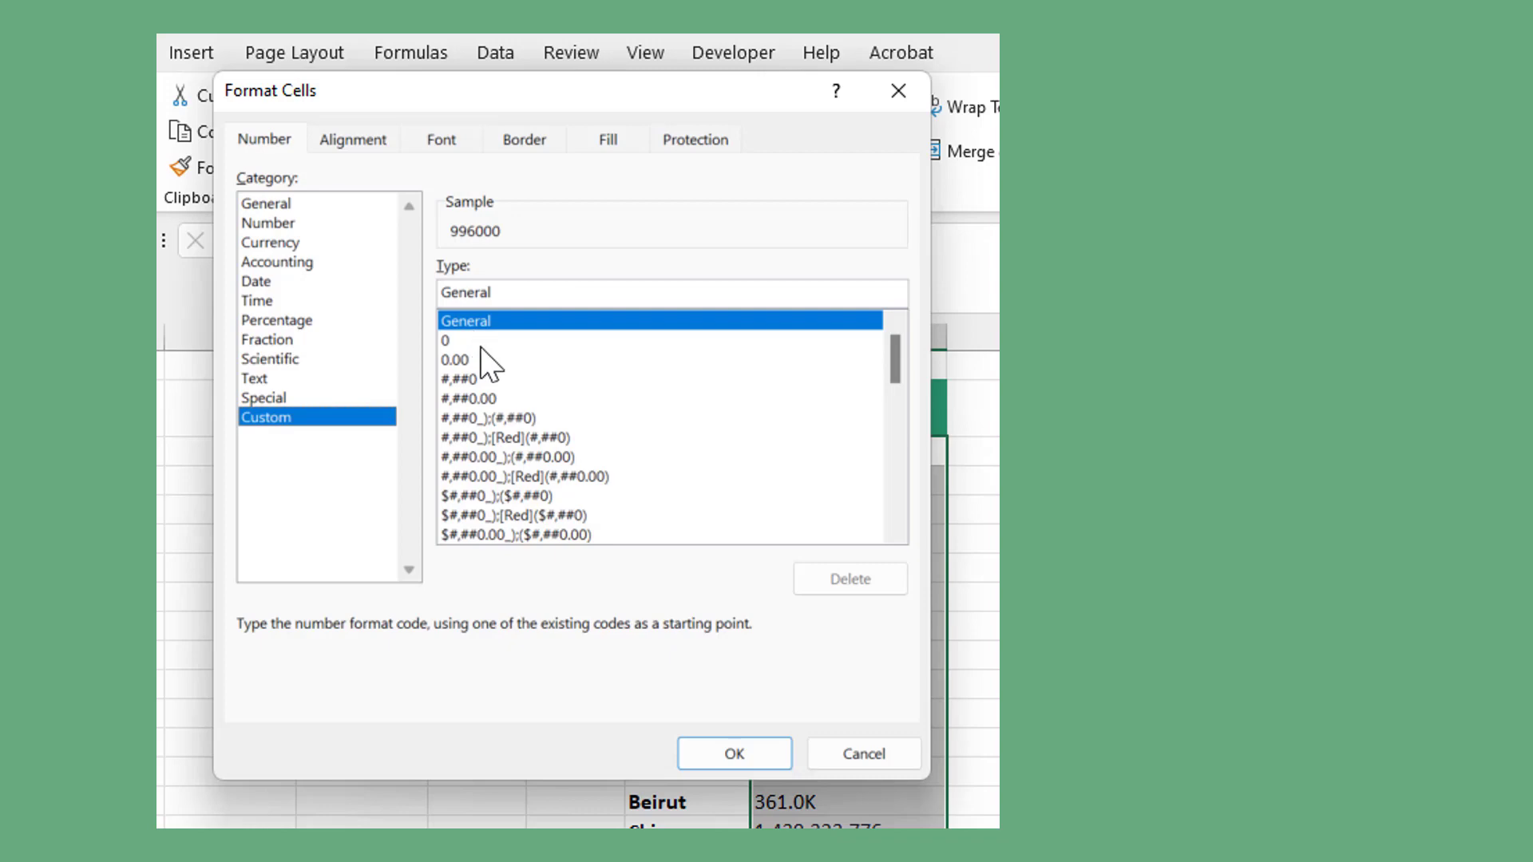
click(838, 755)
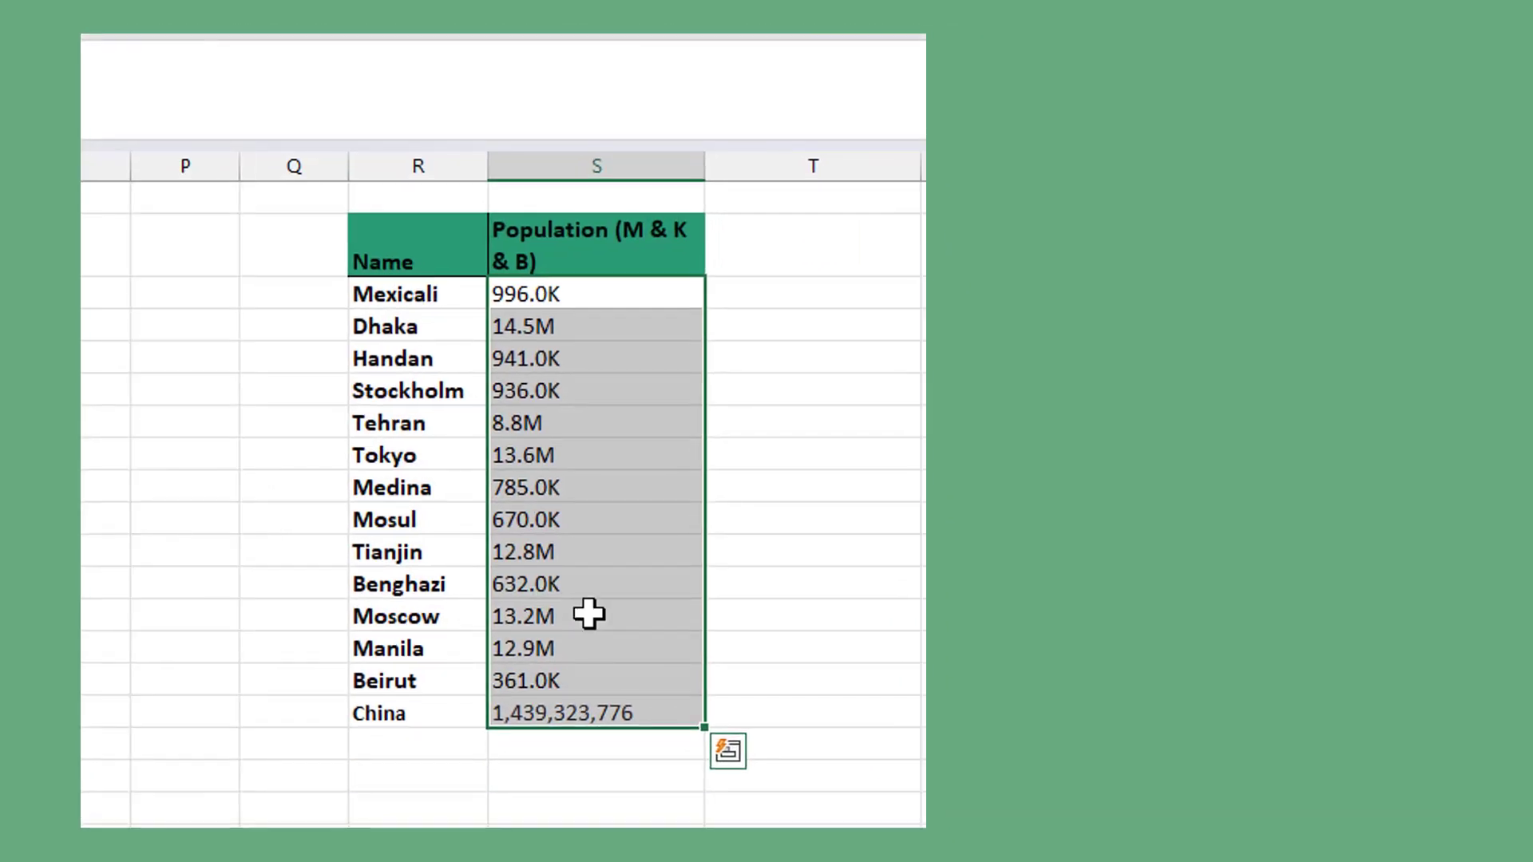
- Copy the full custom format code from the cell formatting of the column S populations from Mexicali through Beirut
drag(616, 290, 588, 684)
right_click(588, 685)
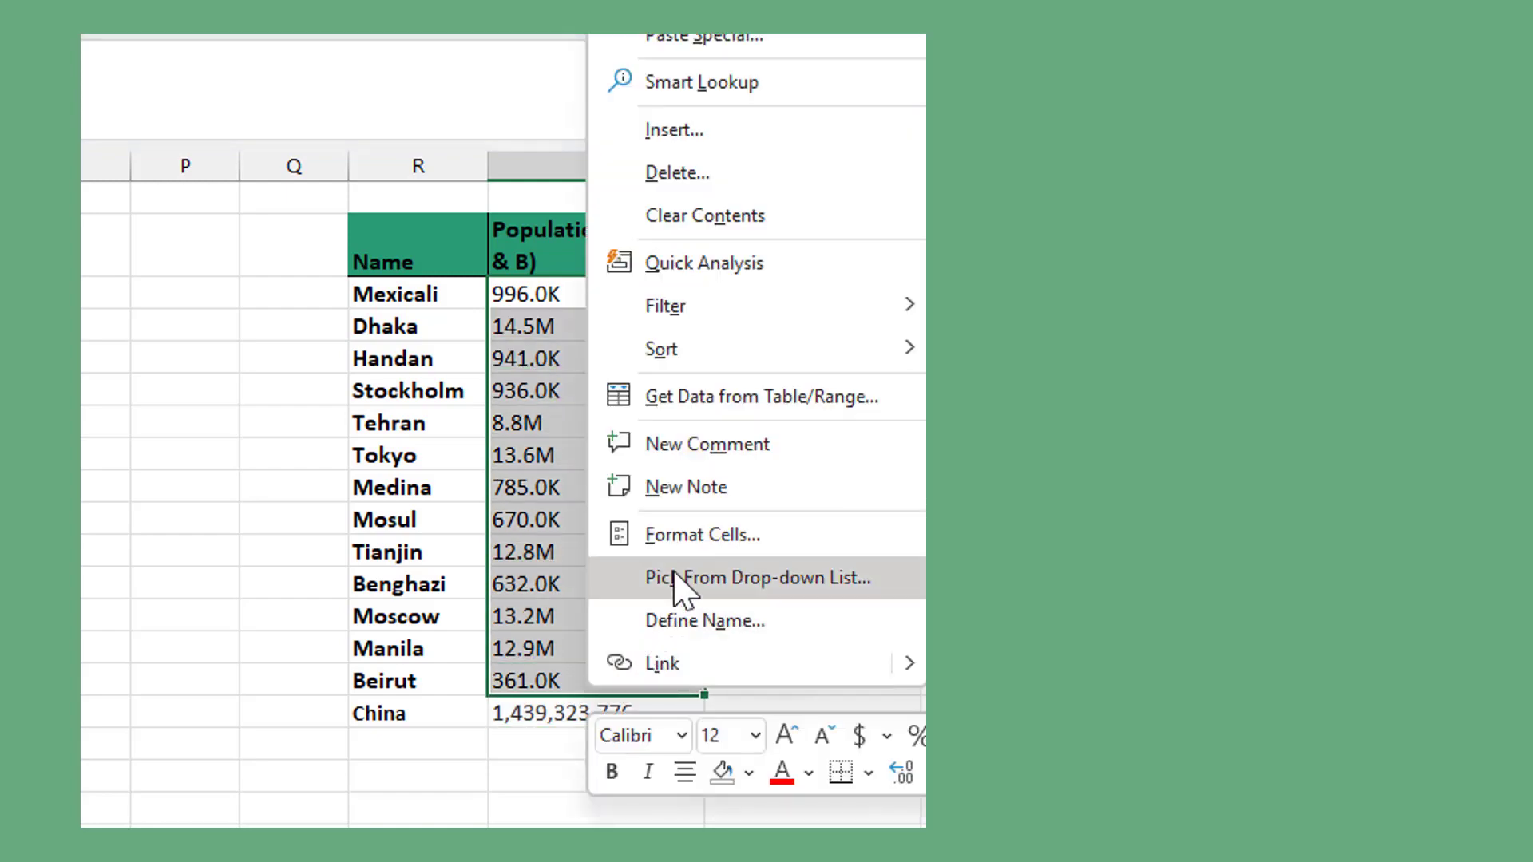
key(Escape)
key(ctrl+1)
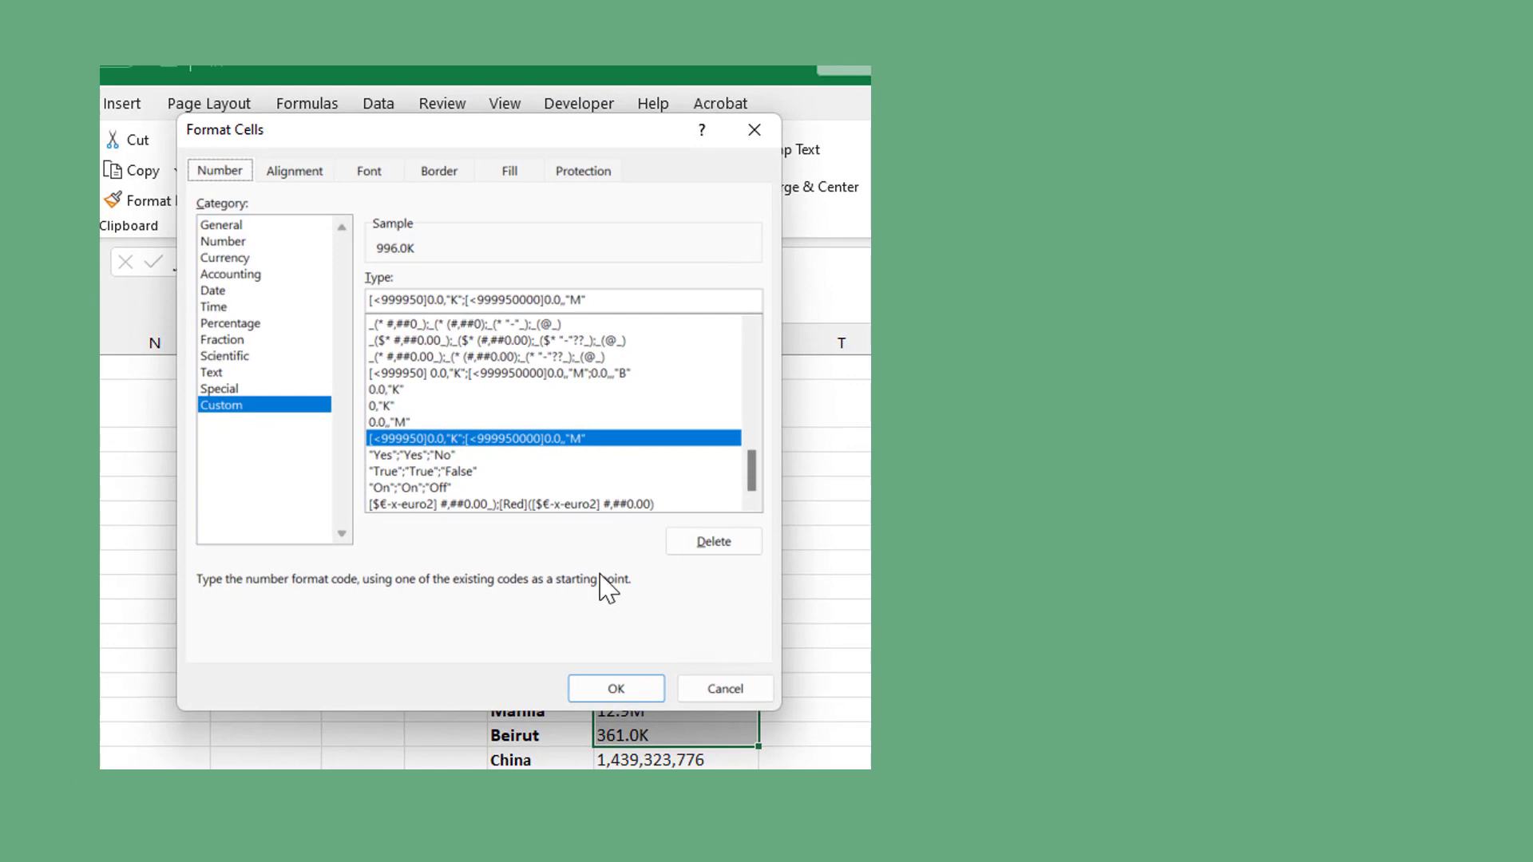
drag(602, 301, 380, 304)
key(ctrl+c)
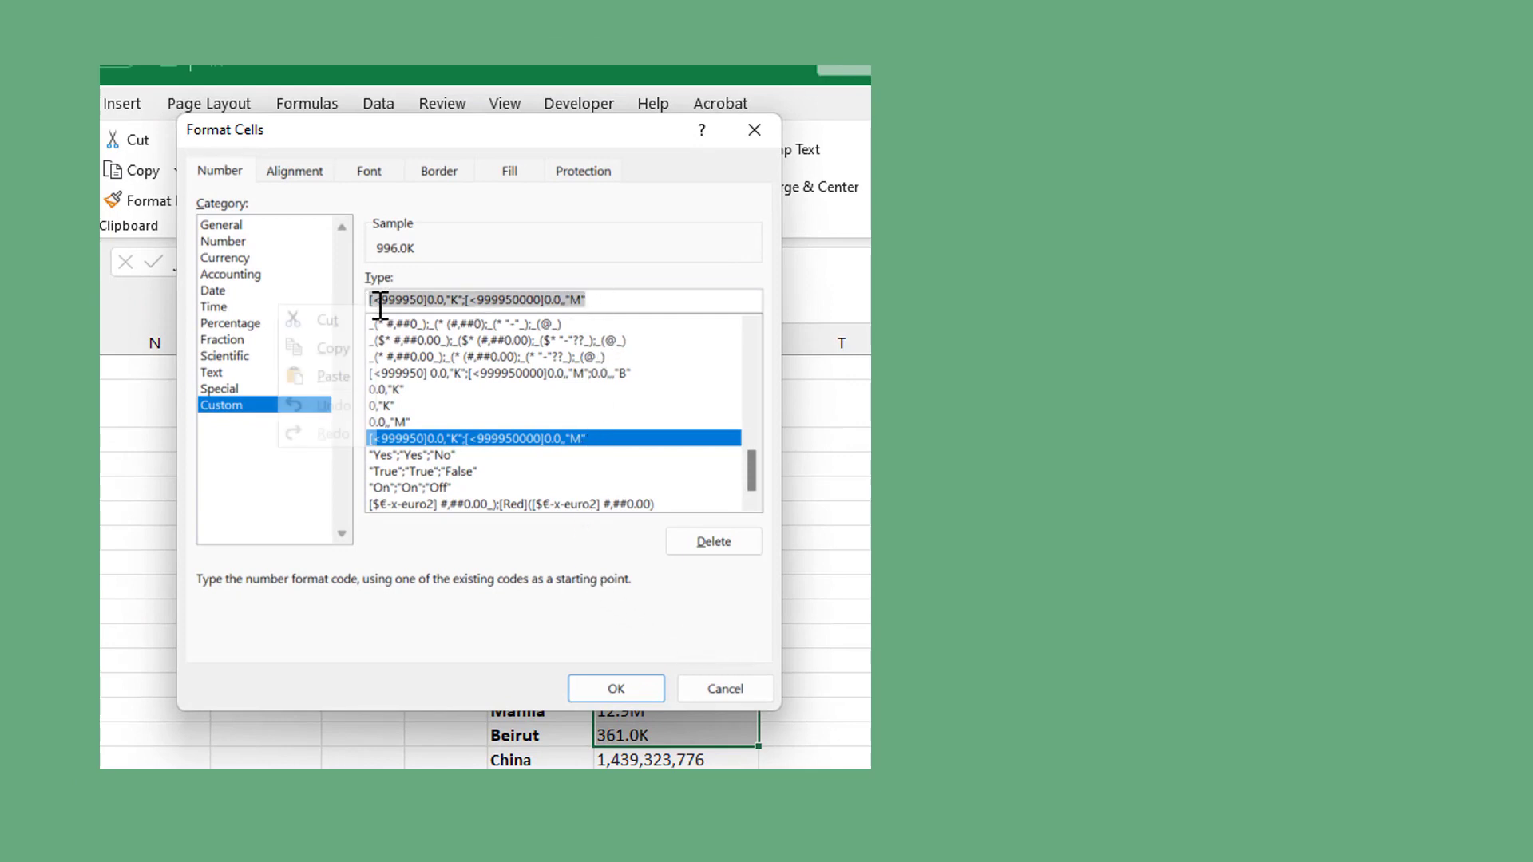
right_click(380, 304)
click(355, 350)
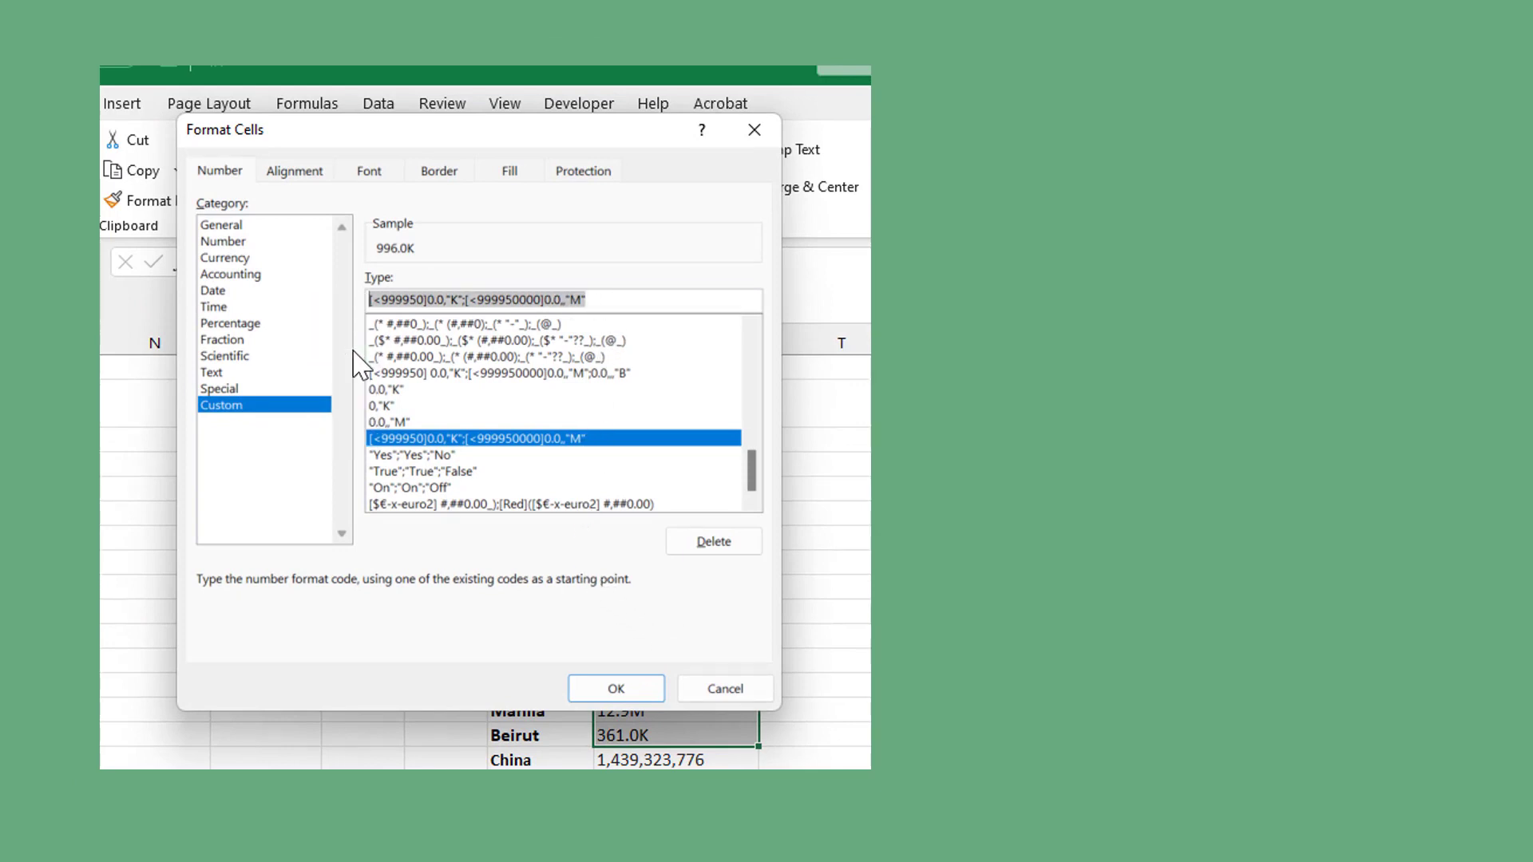
click(600, 687)
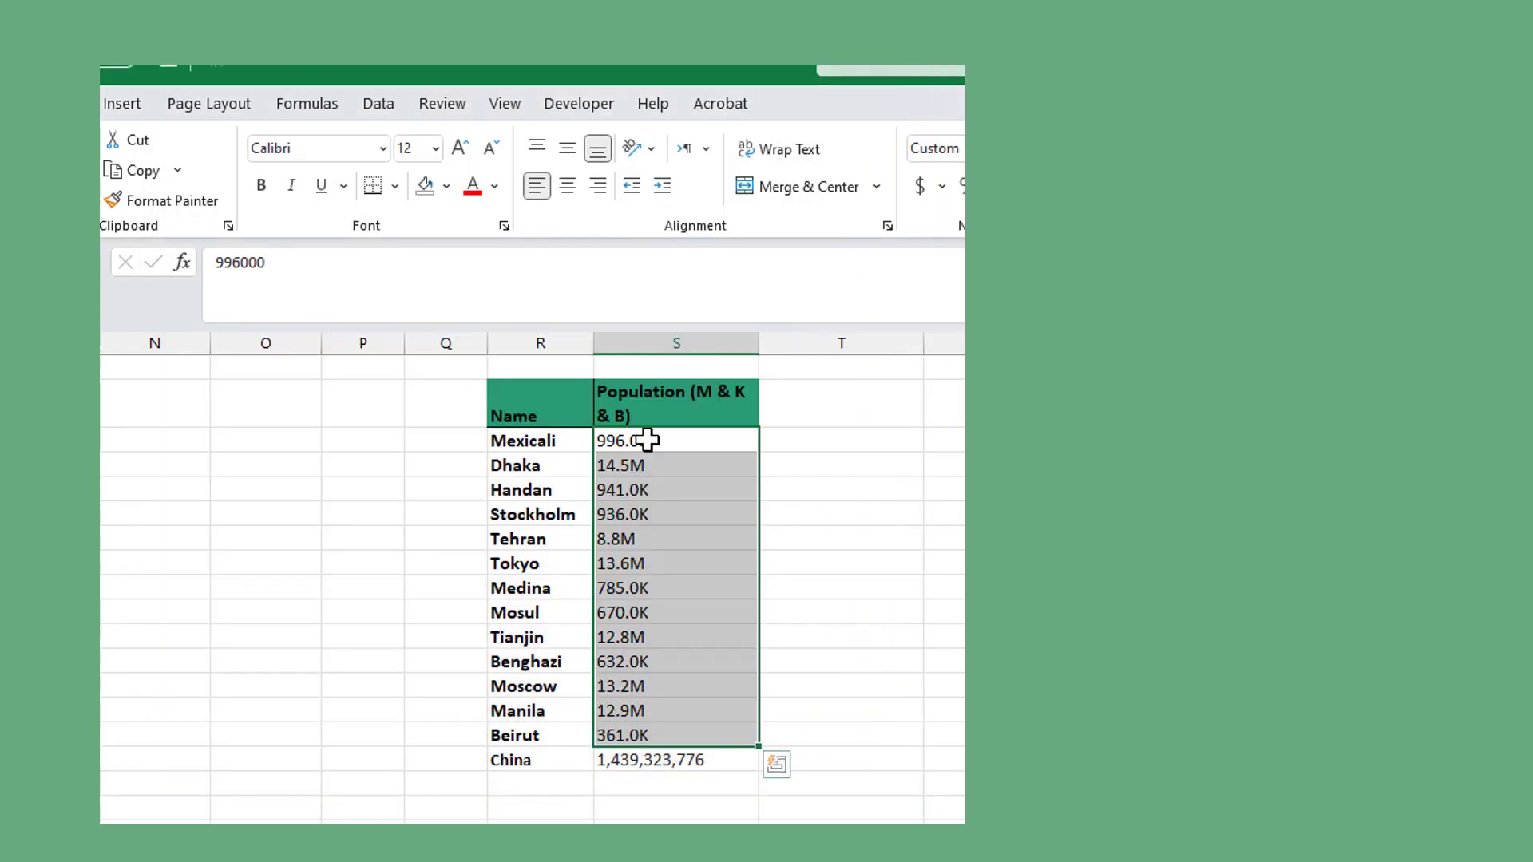
- Open the custom number formatting for the column S populations from Mexicali through China and replace General with the copied code
drag(648, 440, 647, 763)
right_click(646, 762)
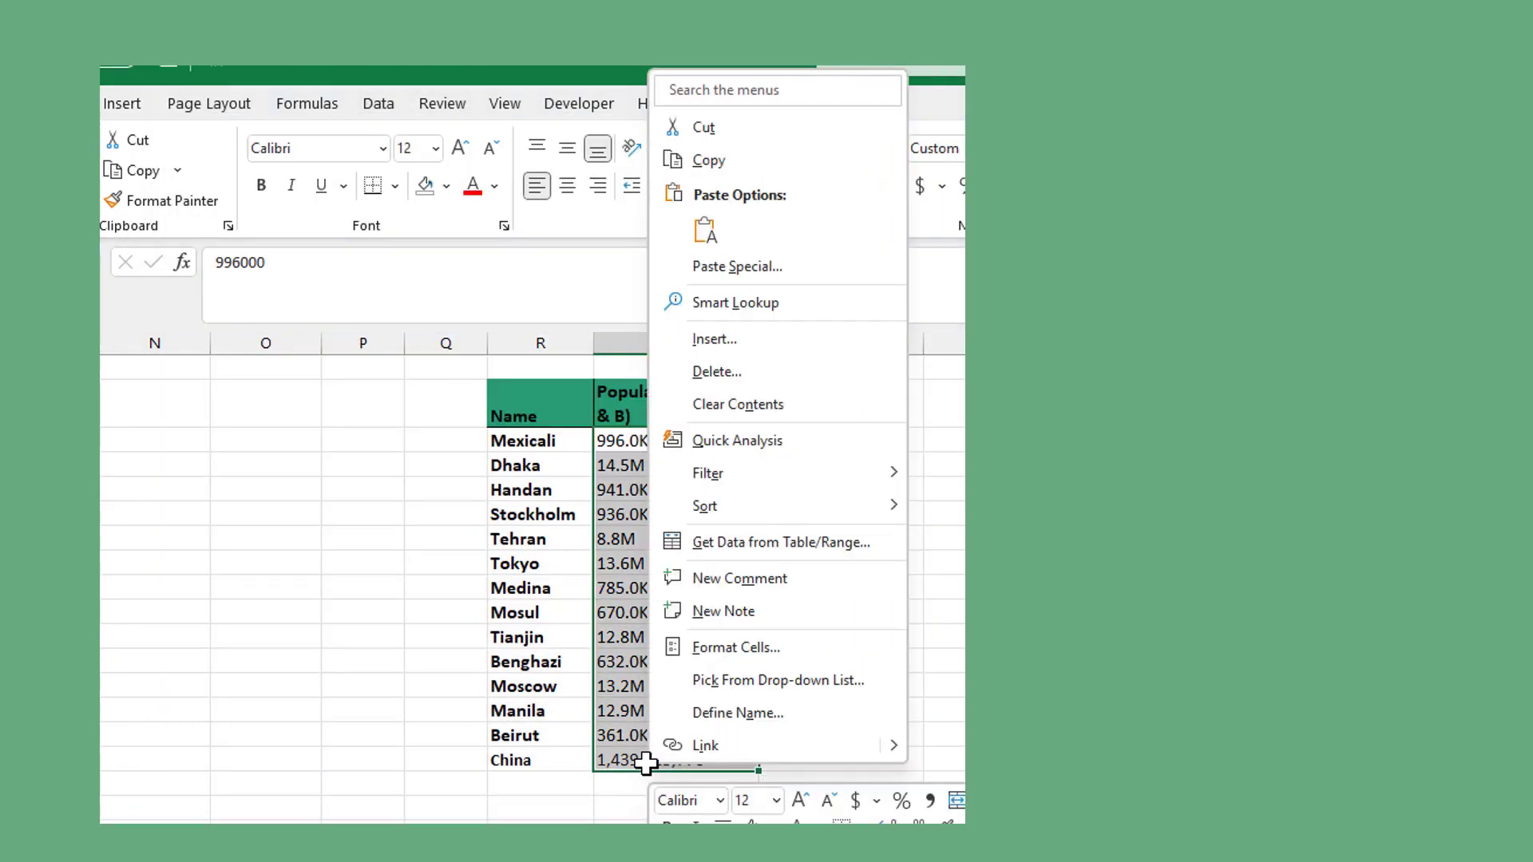
click(707, 647)
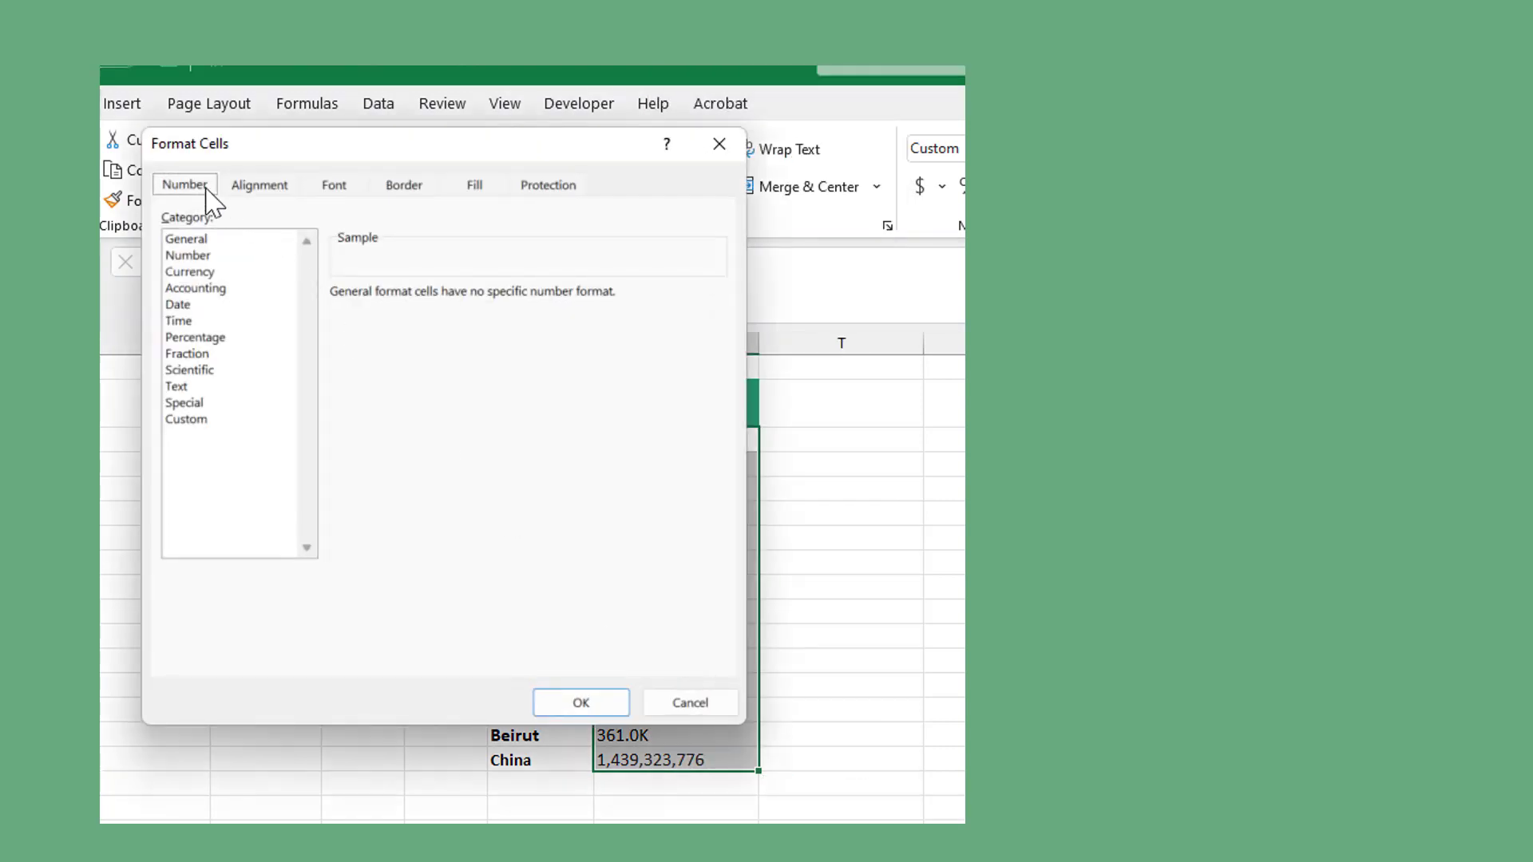
click(240, 420)
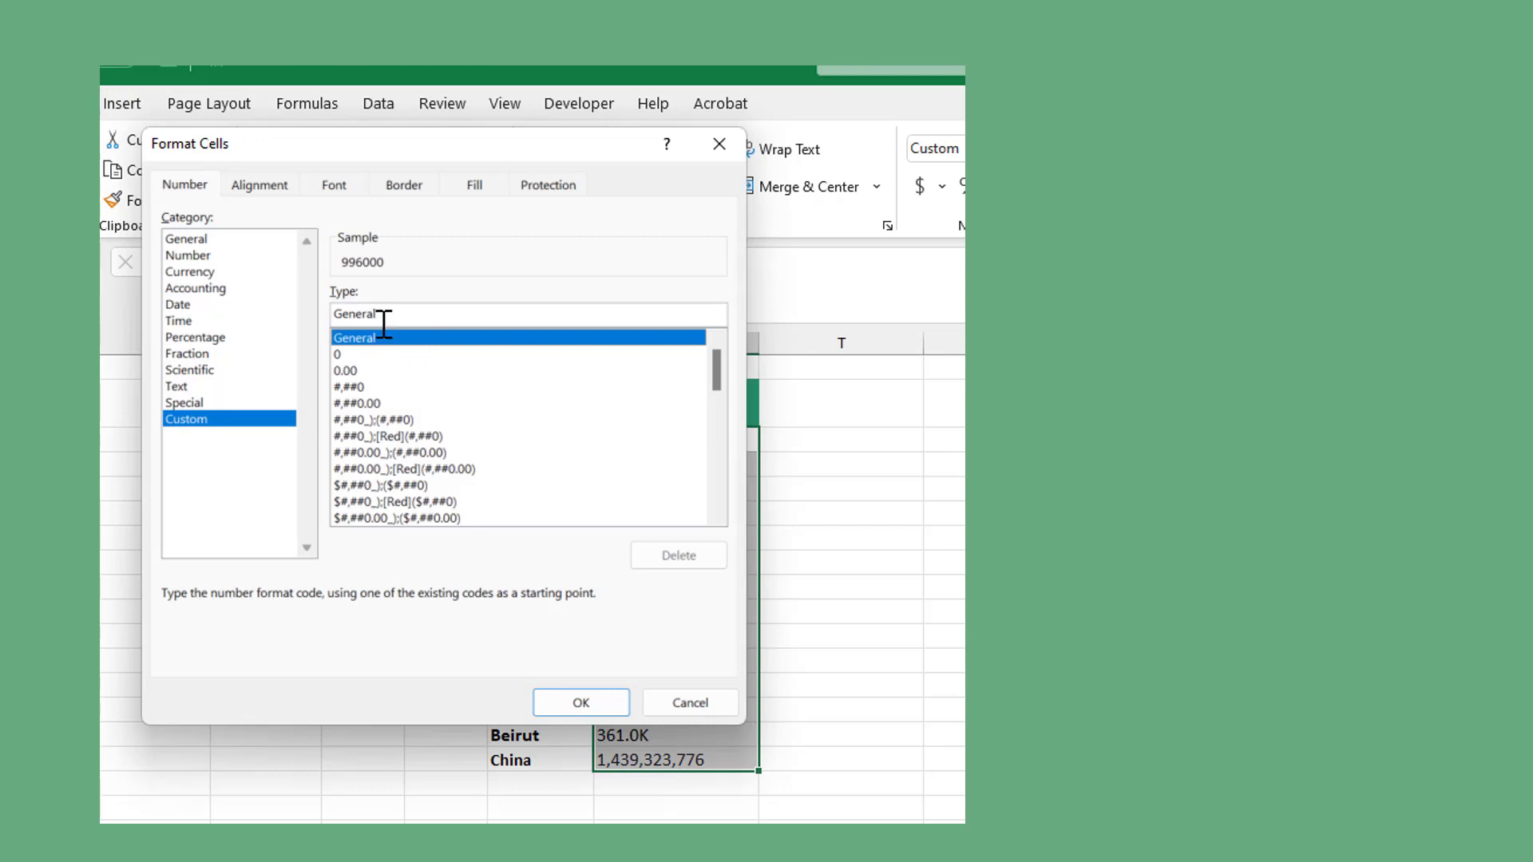
double_click(352, 311)
key(ctrl+v)
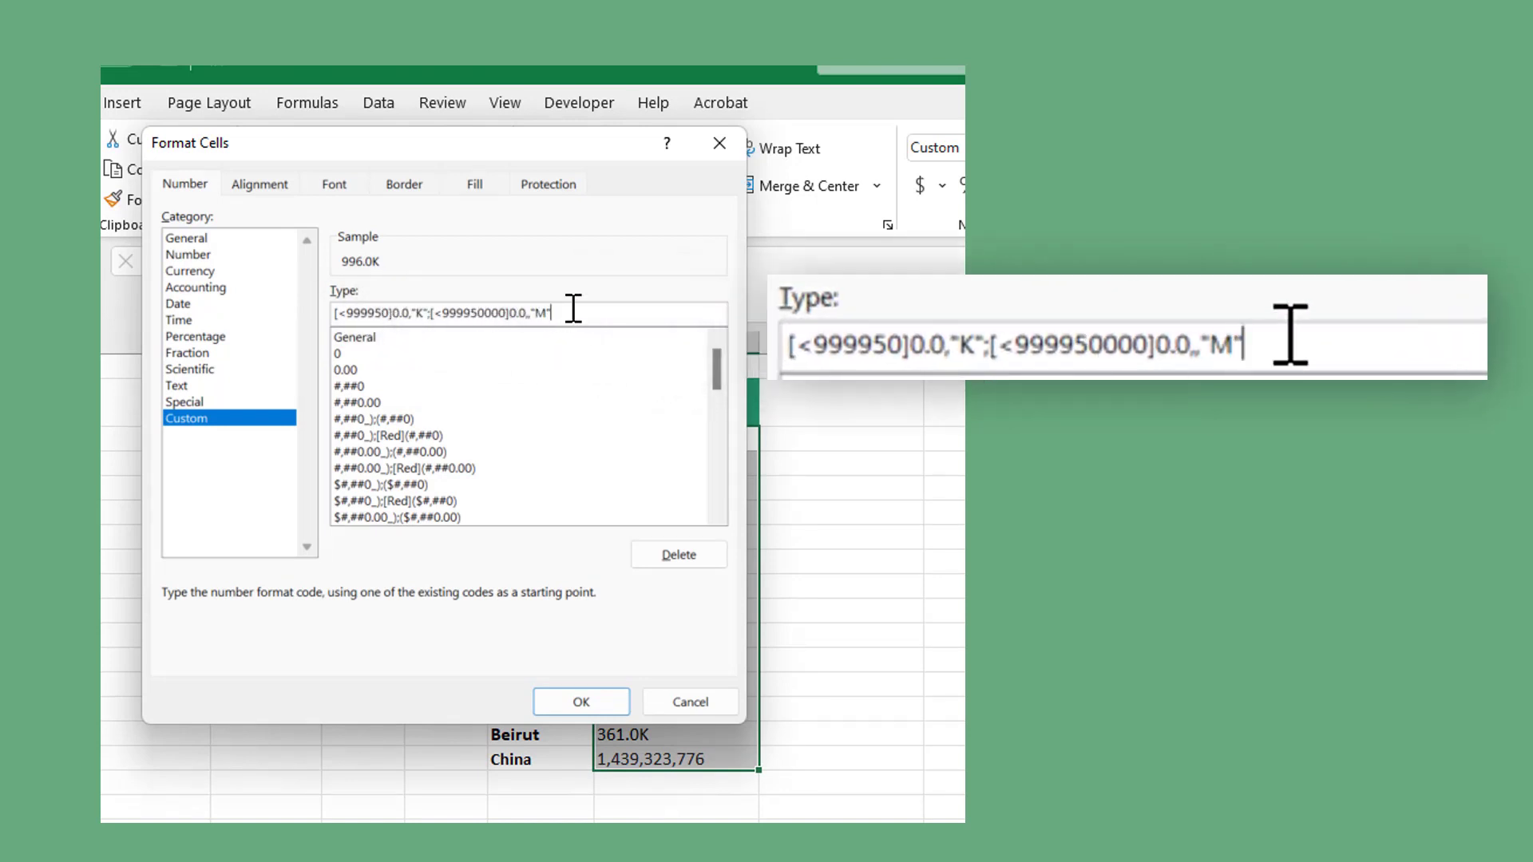
- Append a third section ;0.0,,,"B" to the format code and apply it to the selected populations including China
text(;0.0,,)
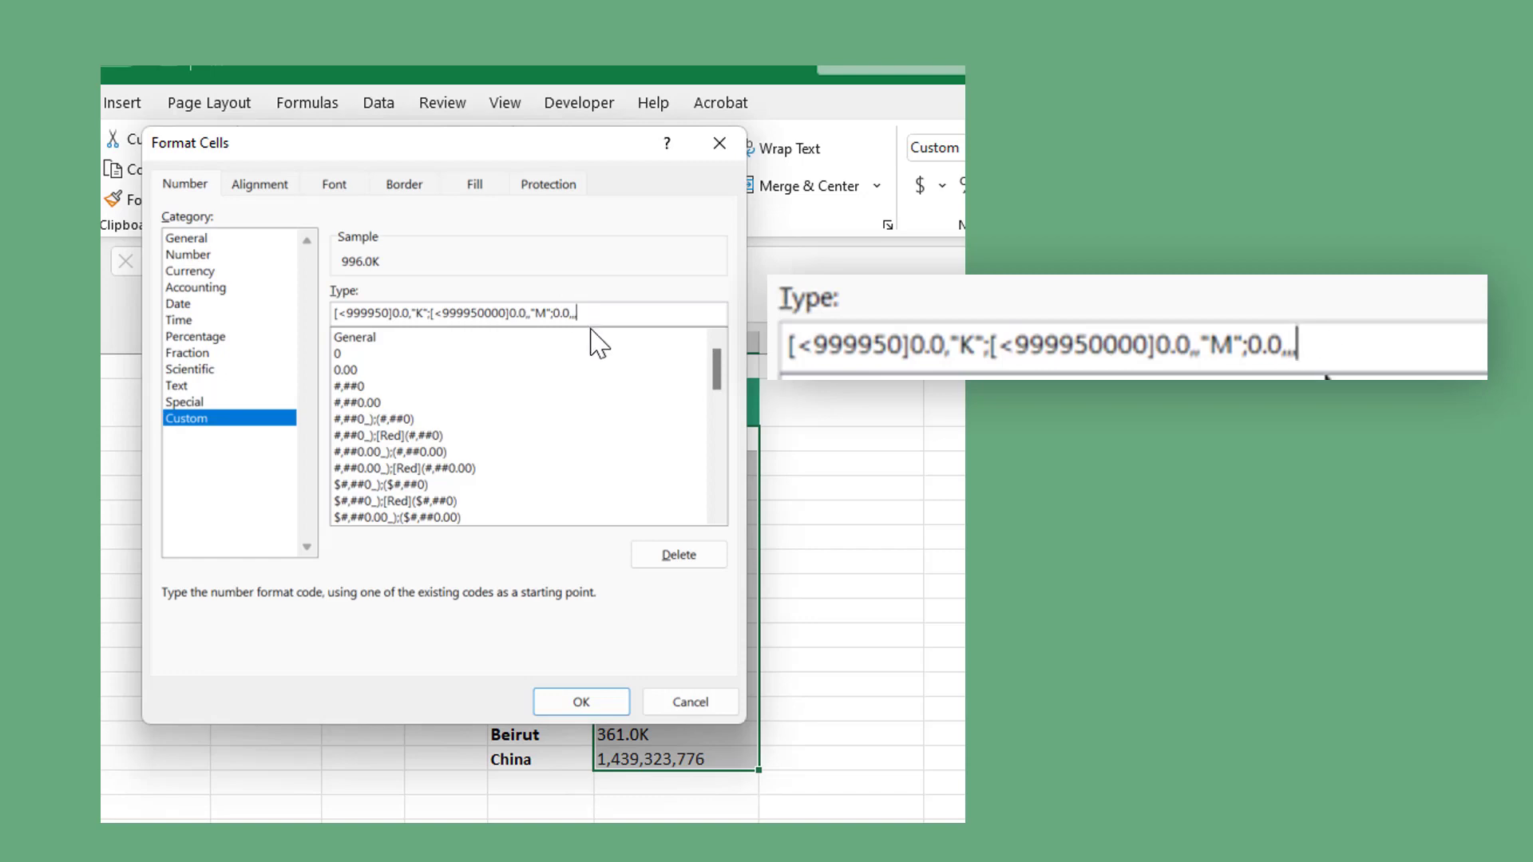
text(")
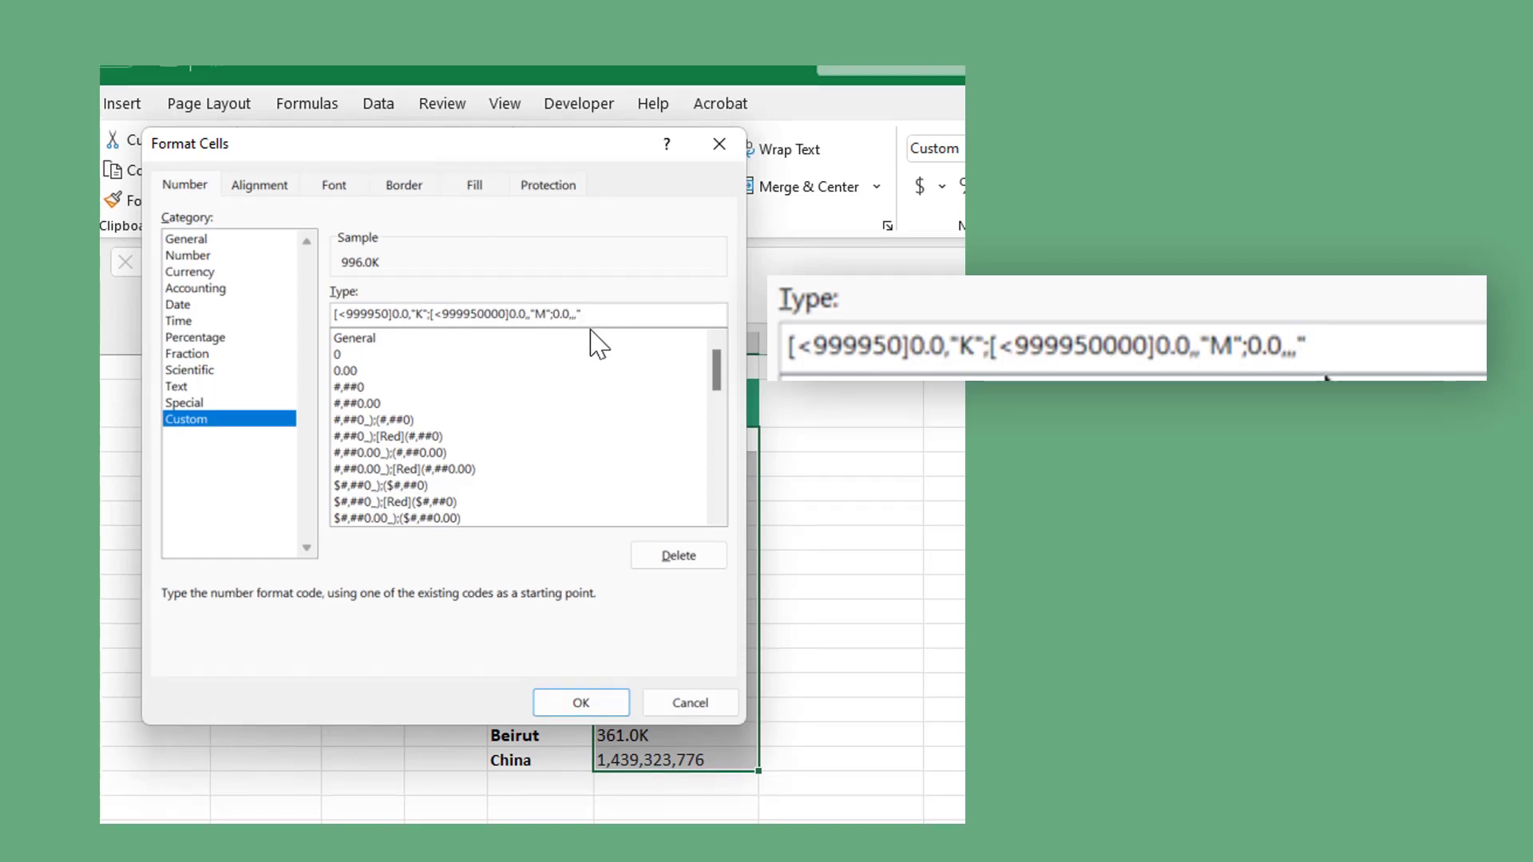
text(B")
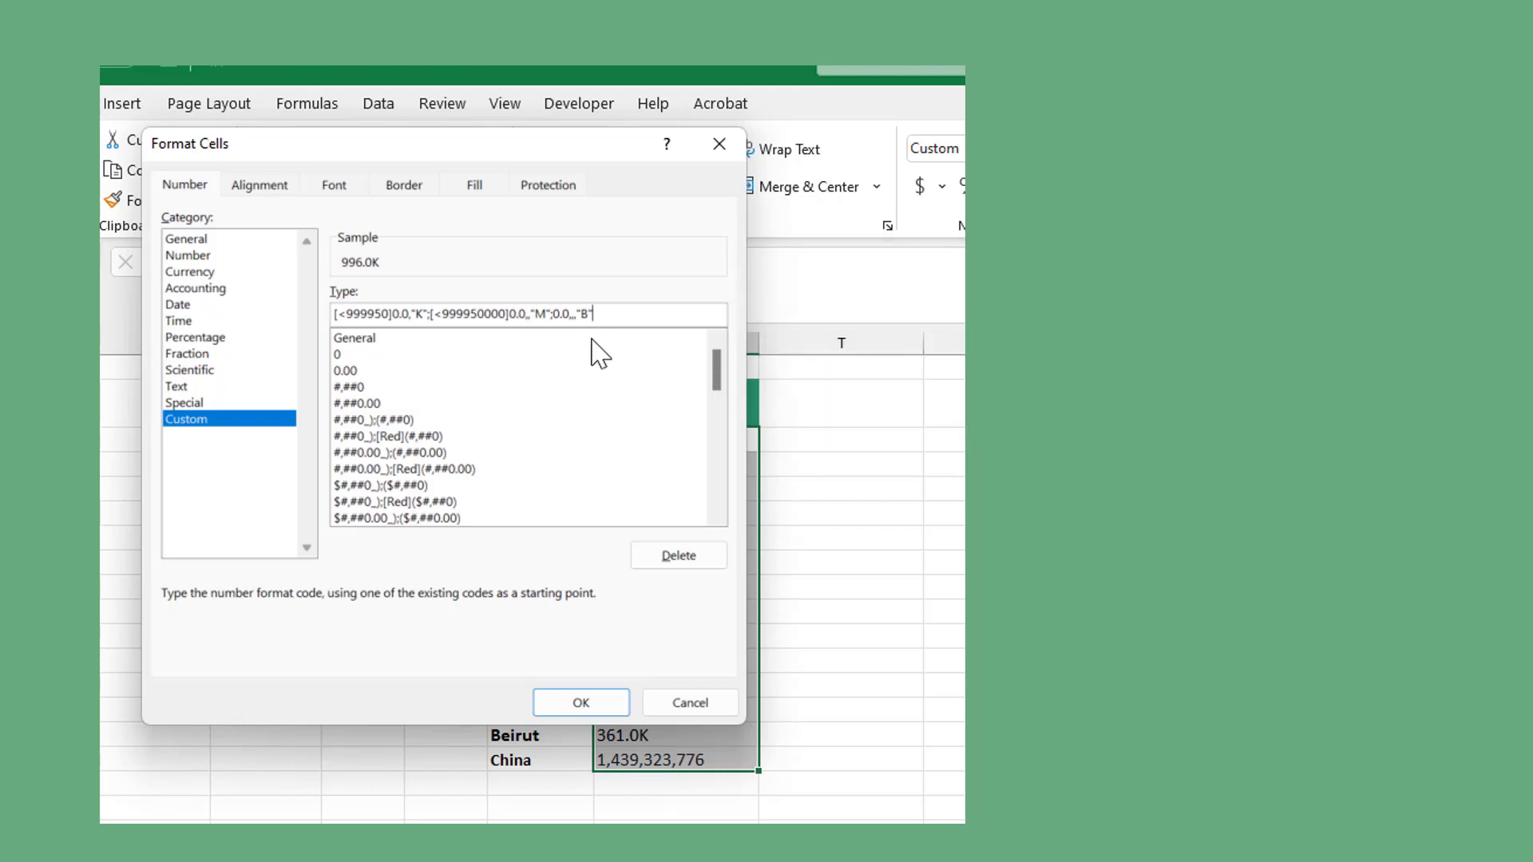
click(571, 704)
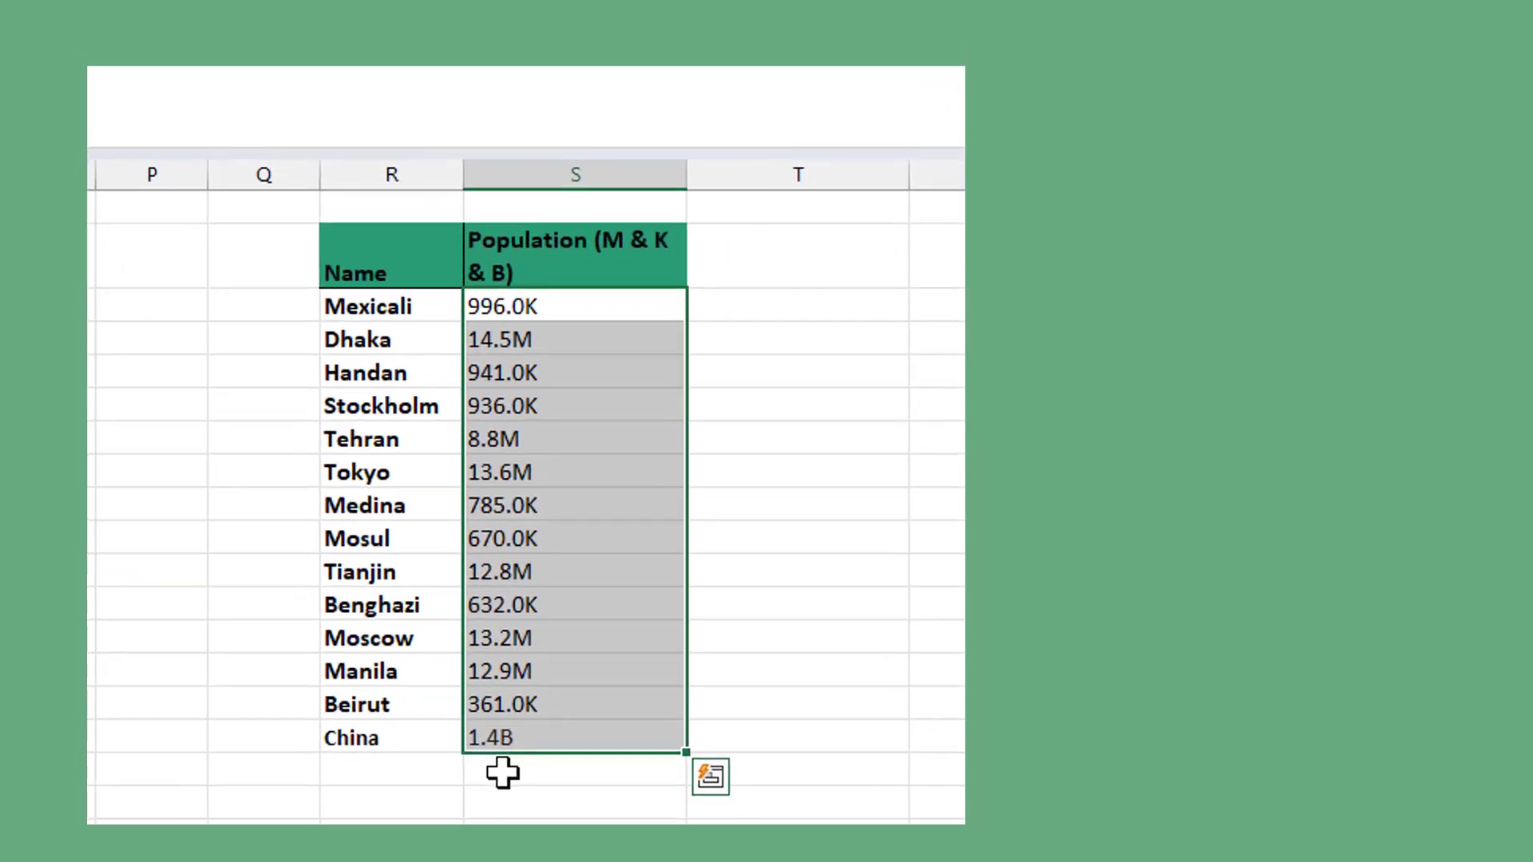
click(635, 787)
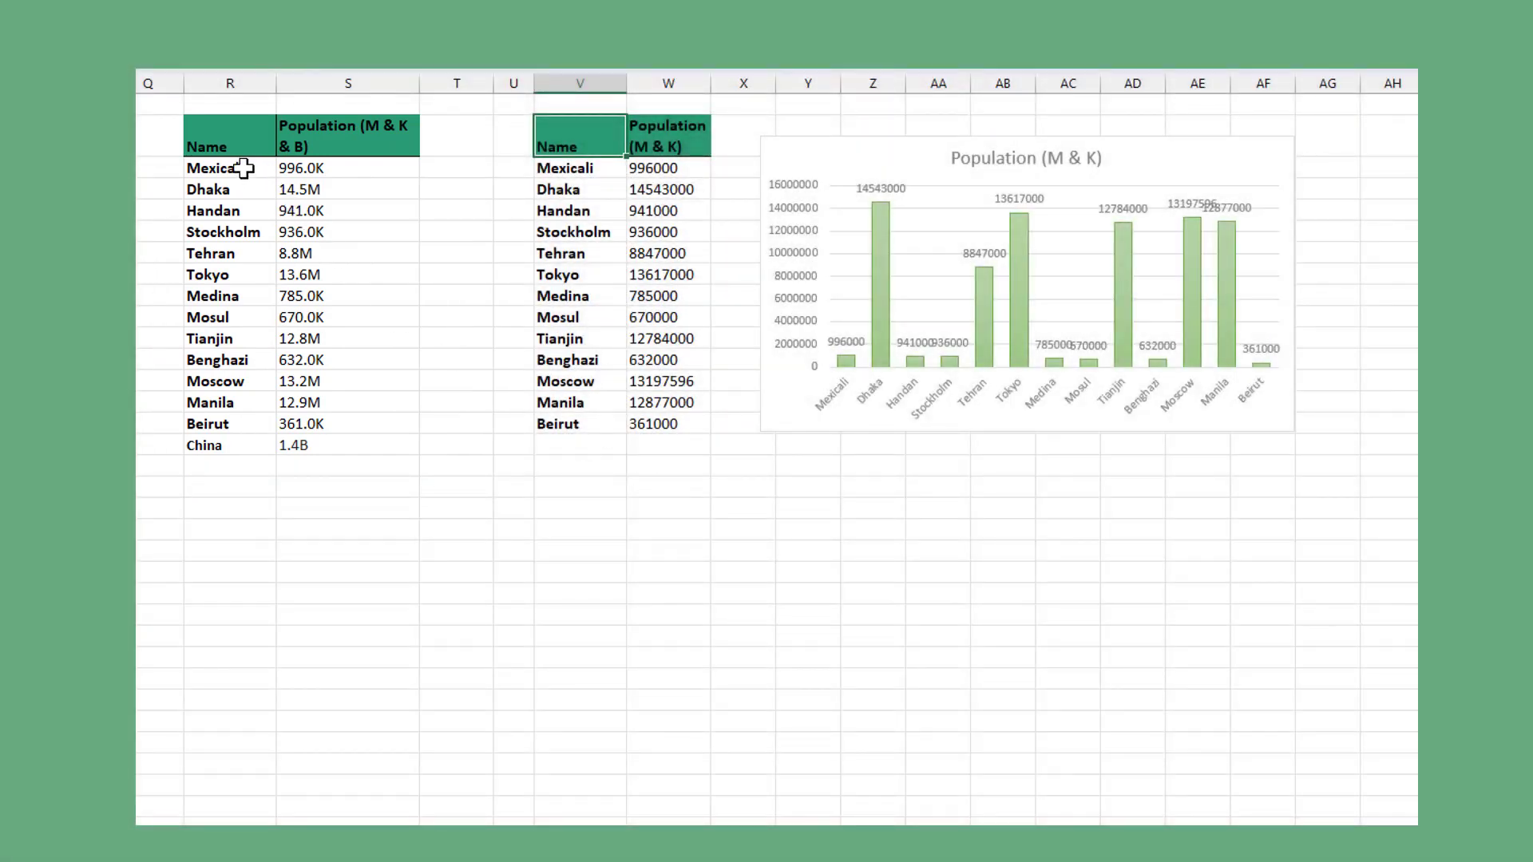
- Insert a 2-D clustered column chart from the Name and Population (M & K & B) table through China and add data labels
drag(216, 136, 372, 445)
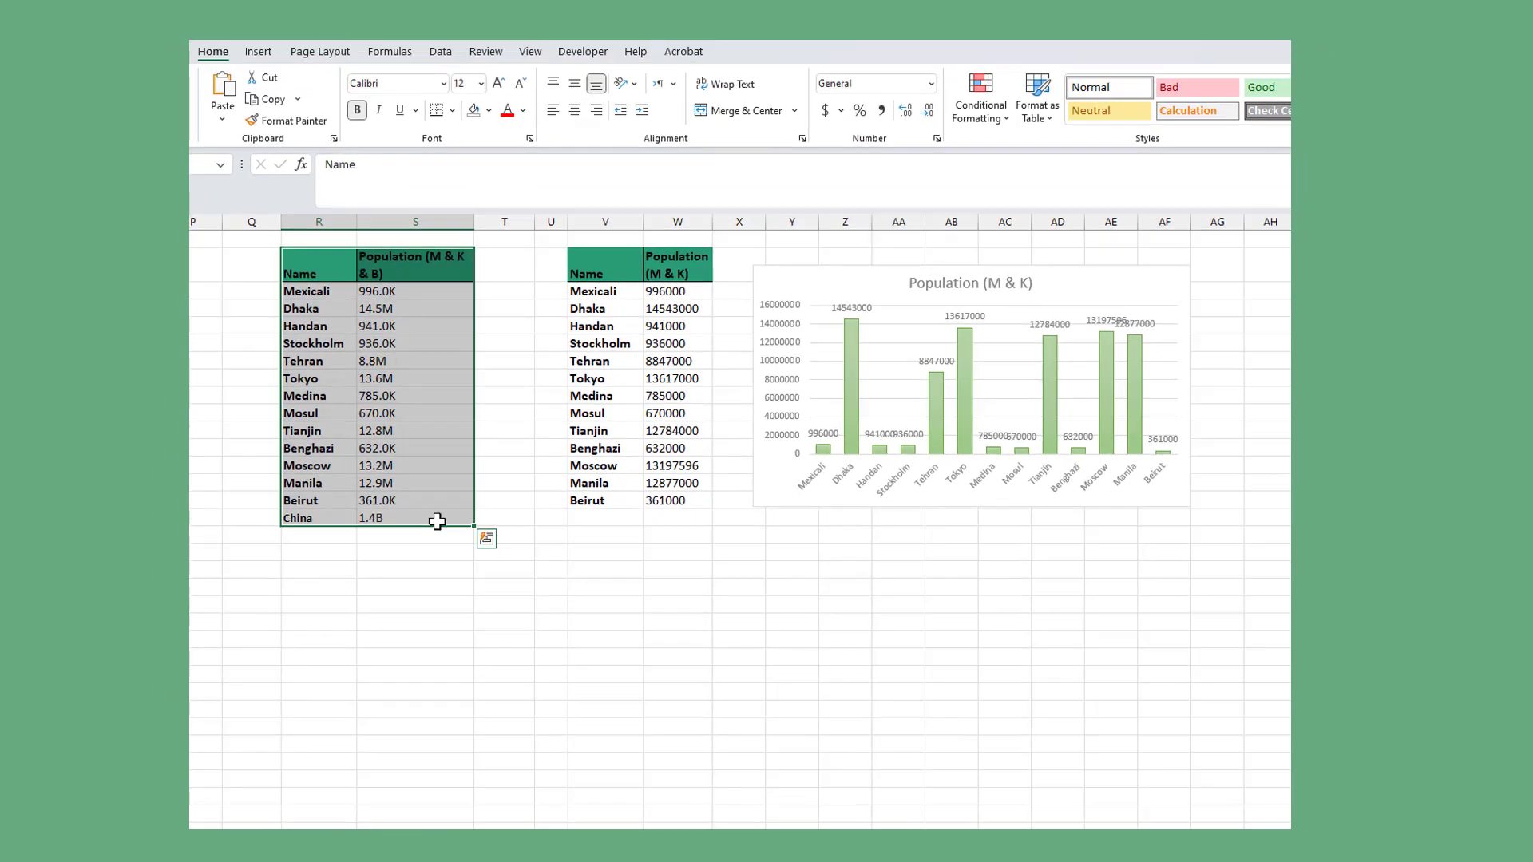
click(258, 53)
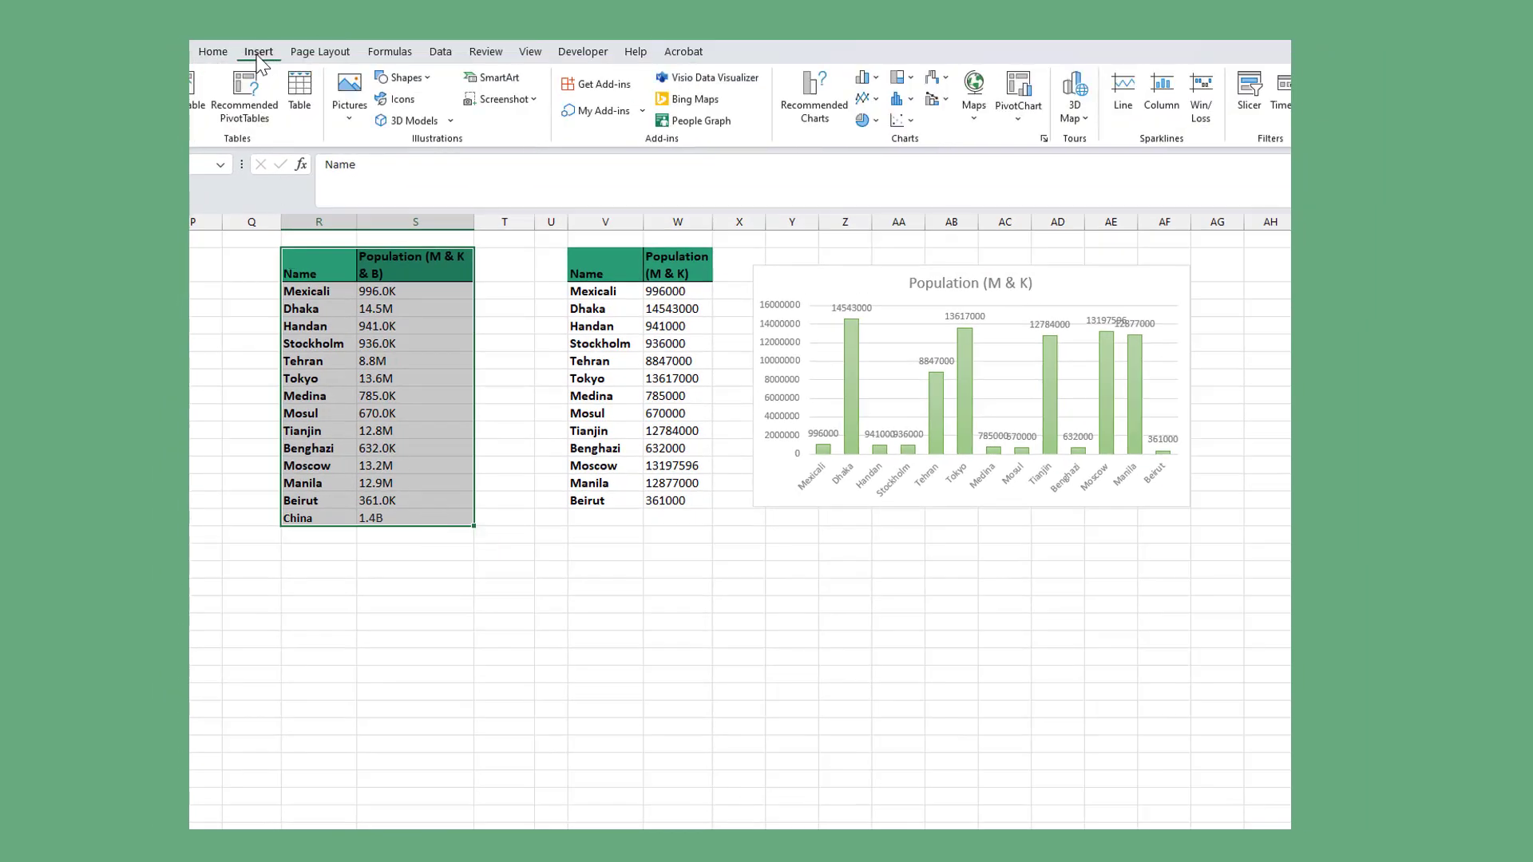
click(862, 79)
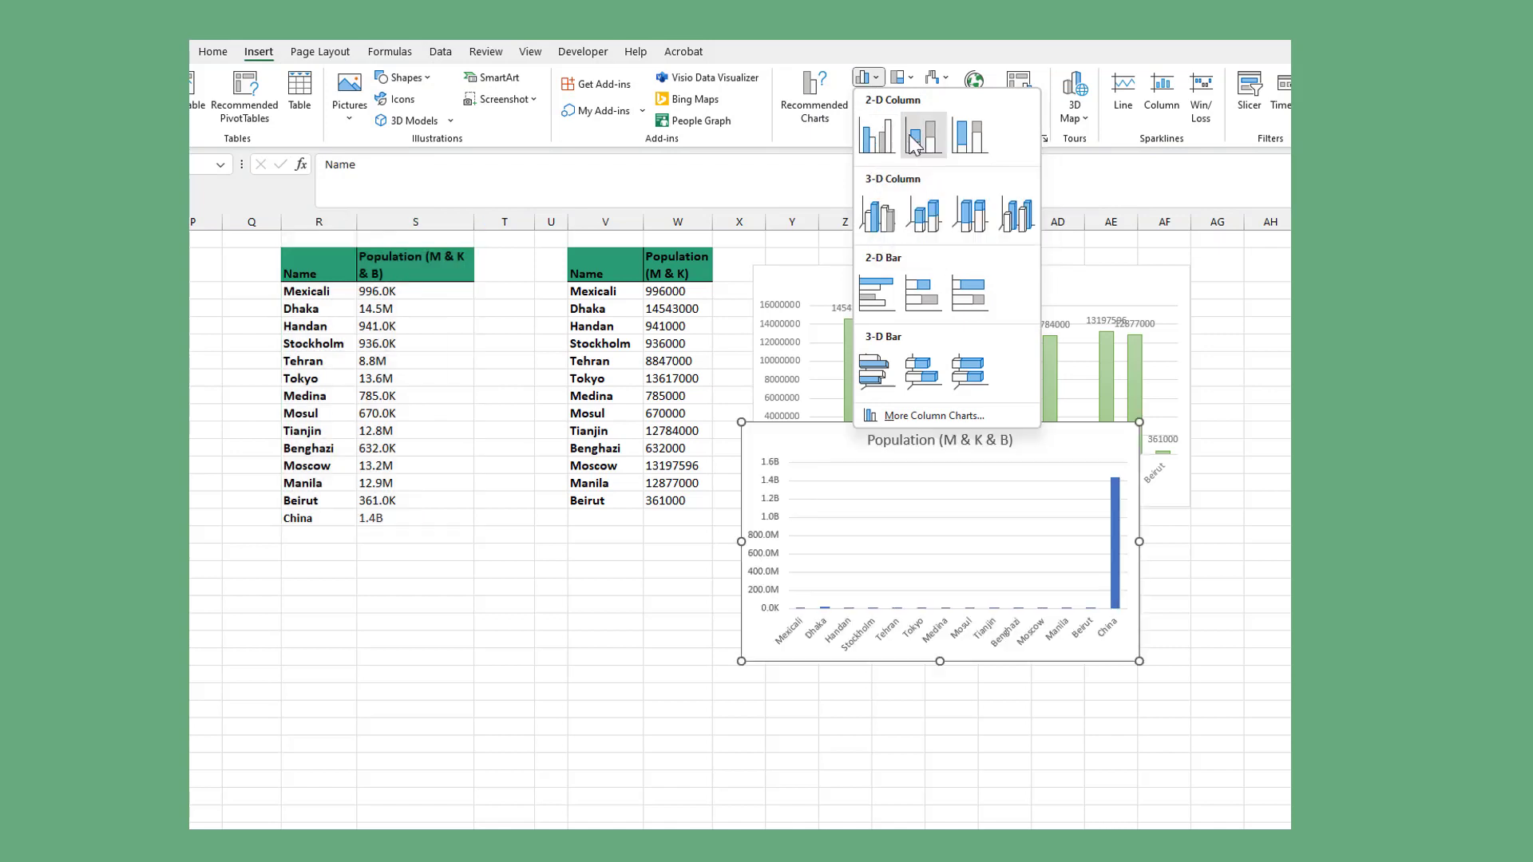
click(872, 136)
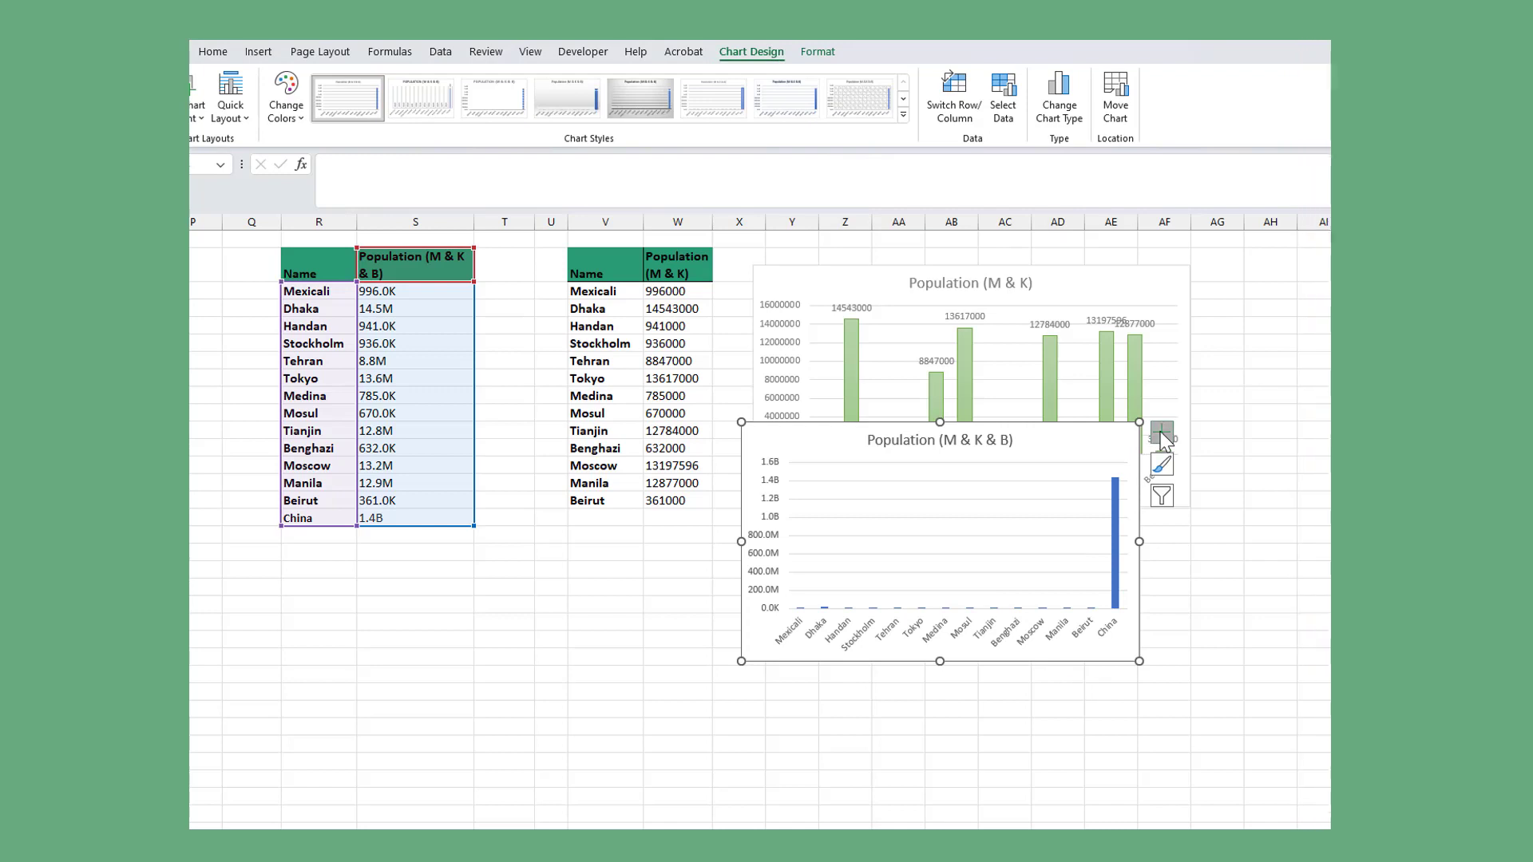
click(1162, 432)
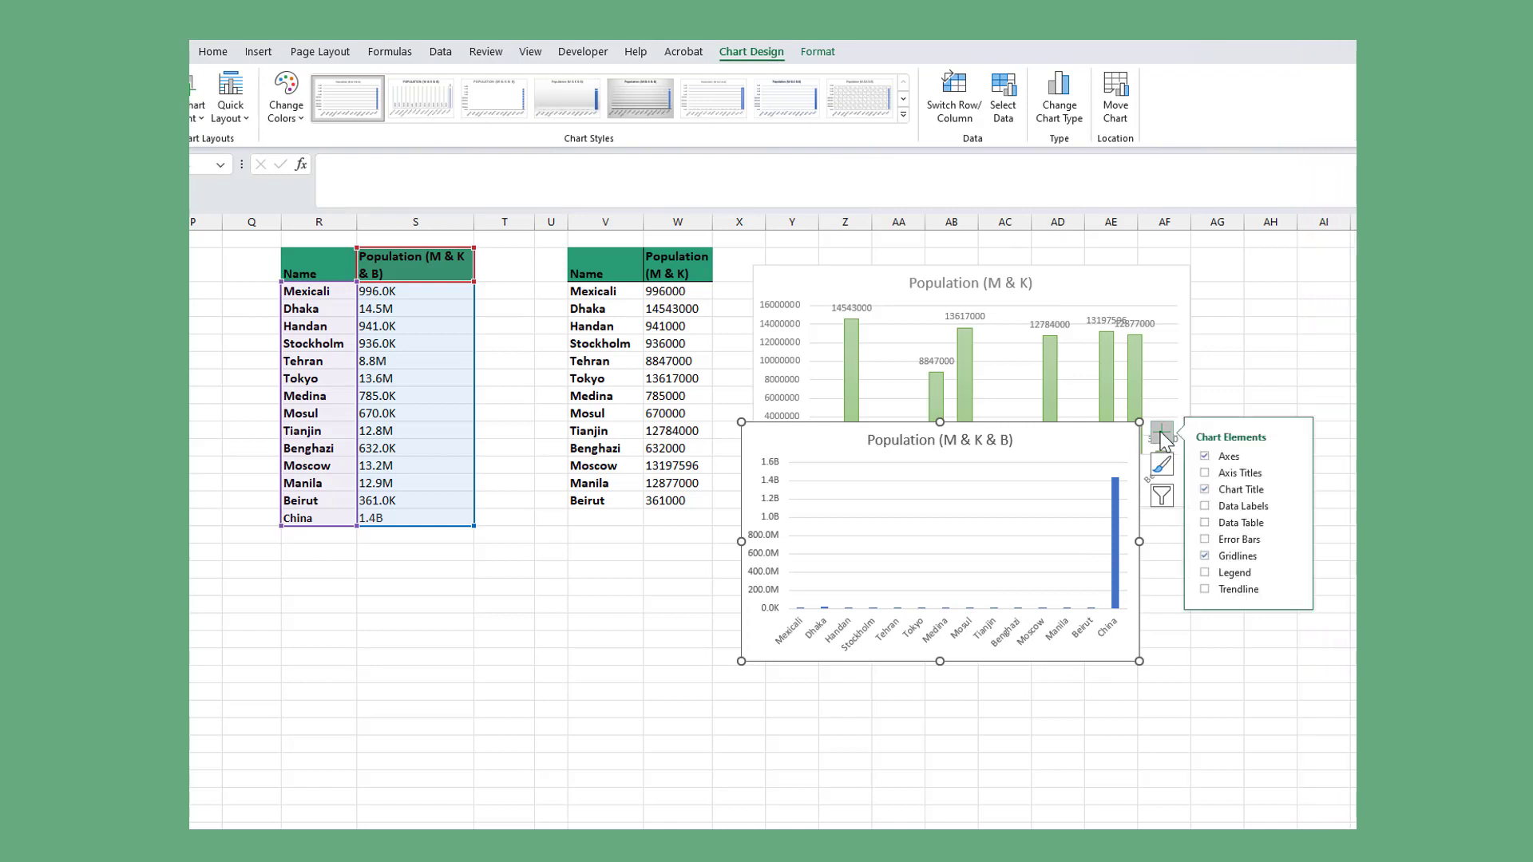
click(1222, 507)
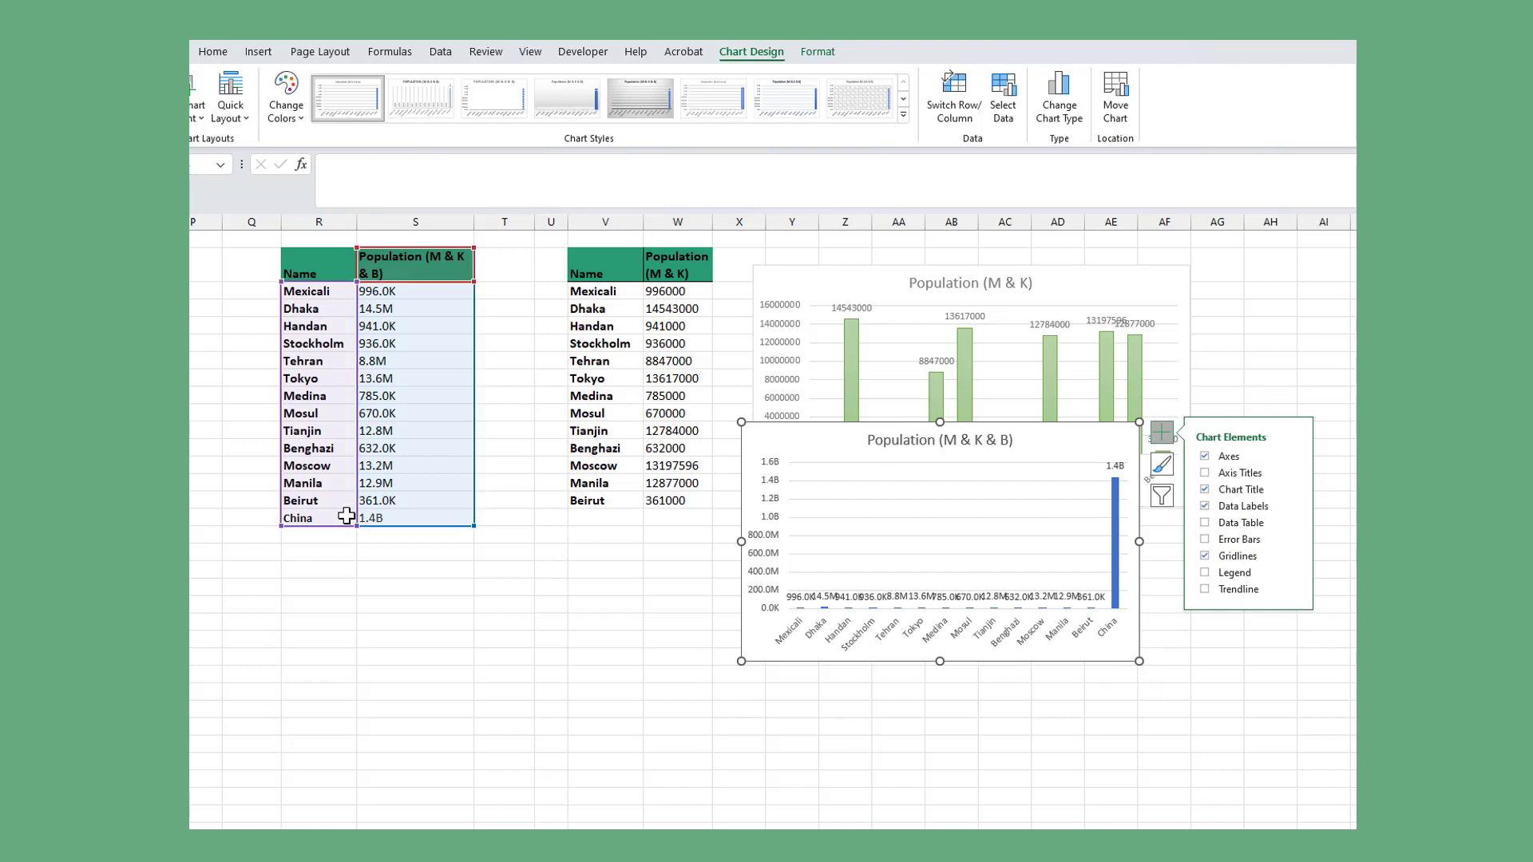
- Clear China's name and population cells and fit the new chart beneath the Population (M & K) chart at about the same width
drag(349, 518, 401, 521)
key(Delete)
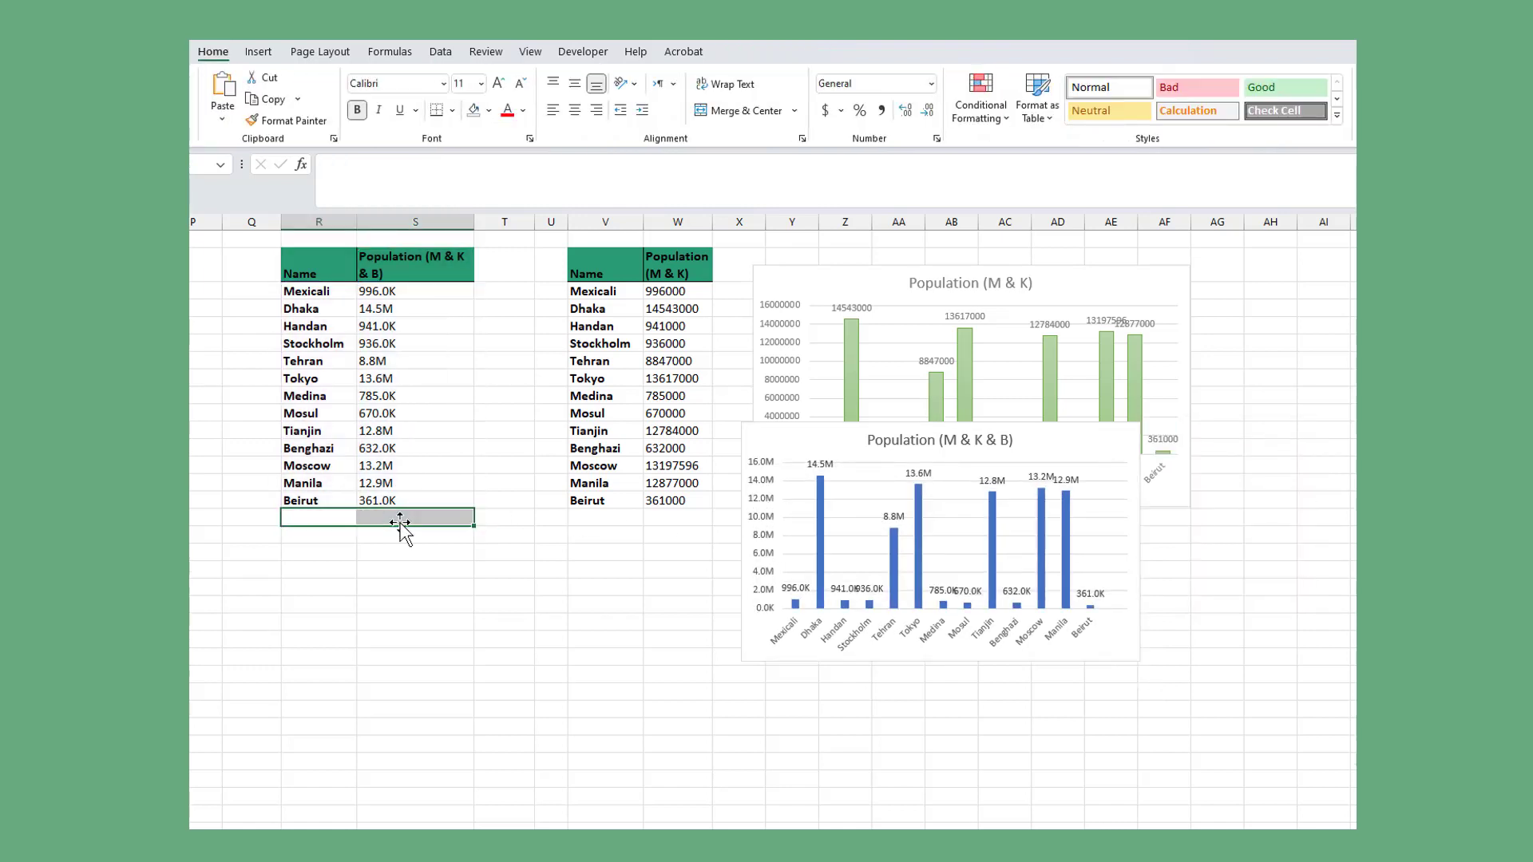
drag(1036, 445, 1048, 535)
drag(1153, 751, 1189, 760)
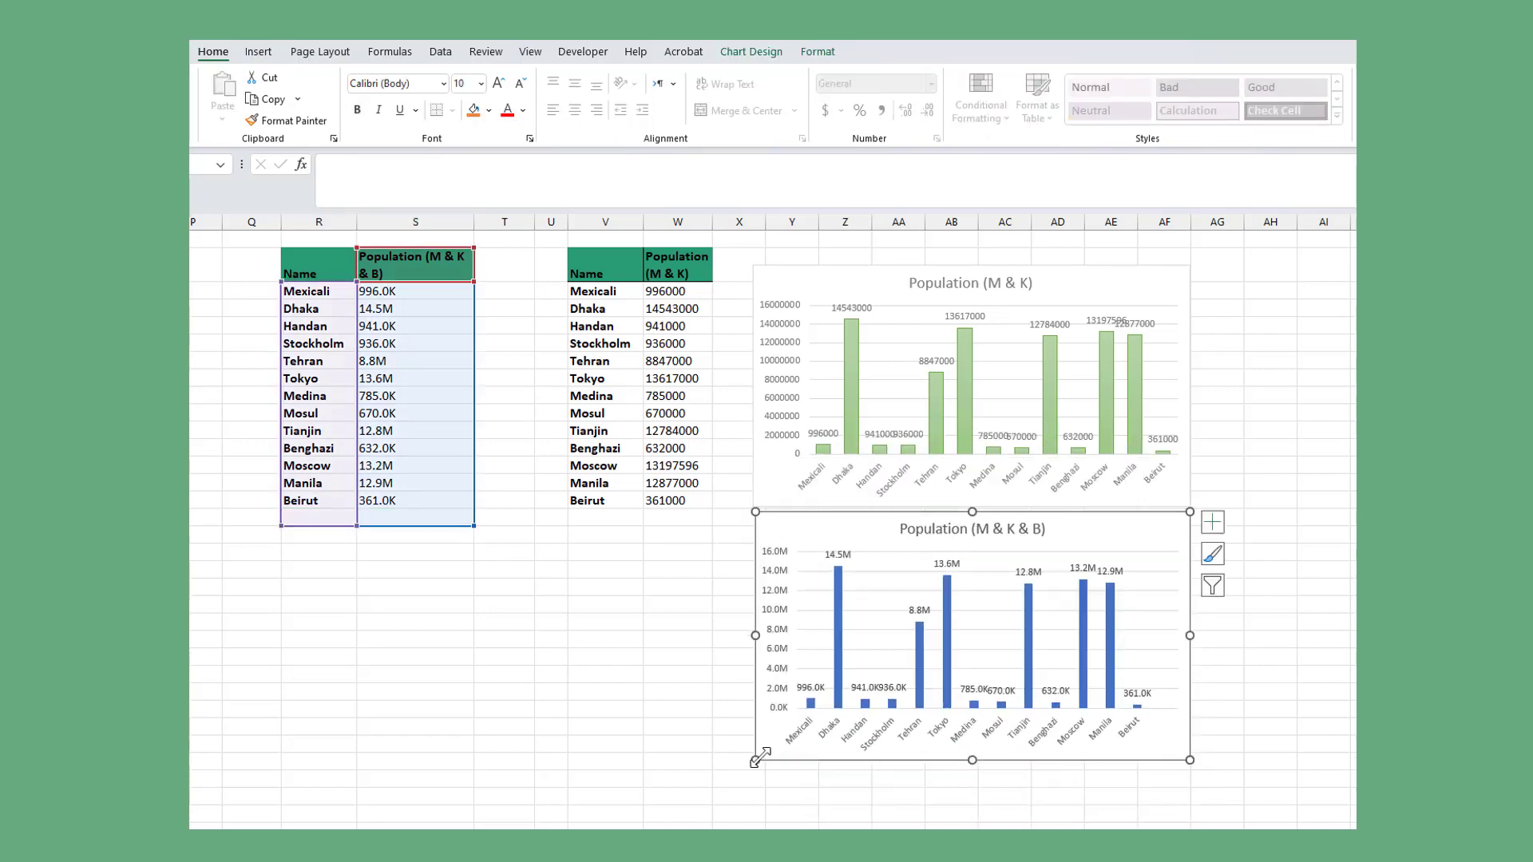